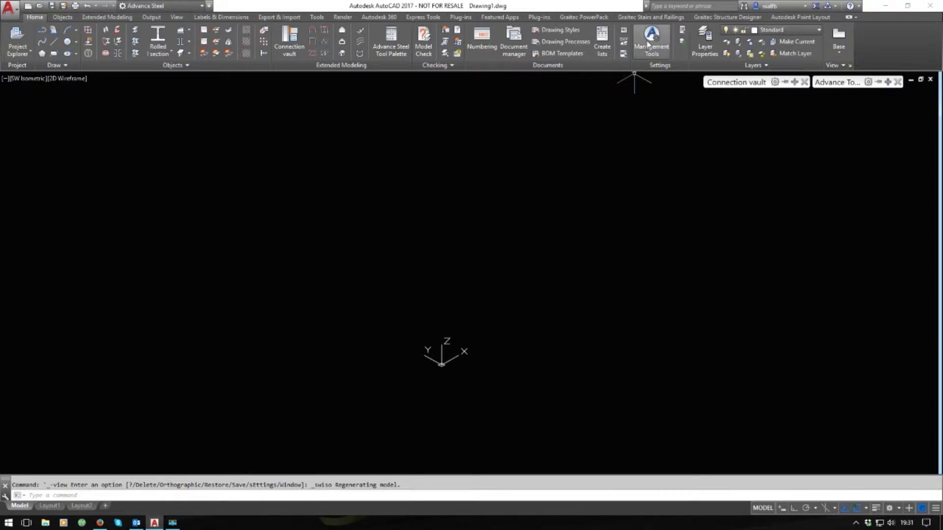
Load the databases into the Table editor of Advance Steel Management Tools and expand AstorProfiles
left_click(647, 41)
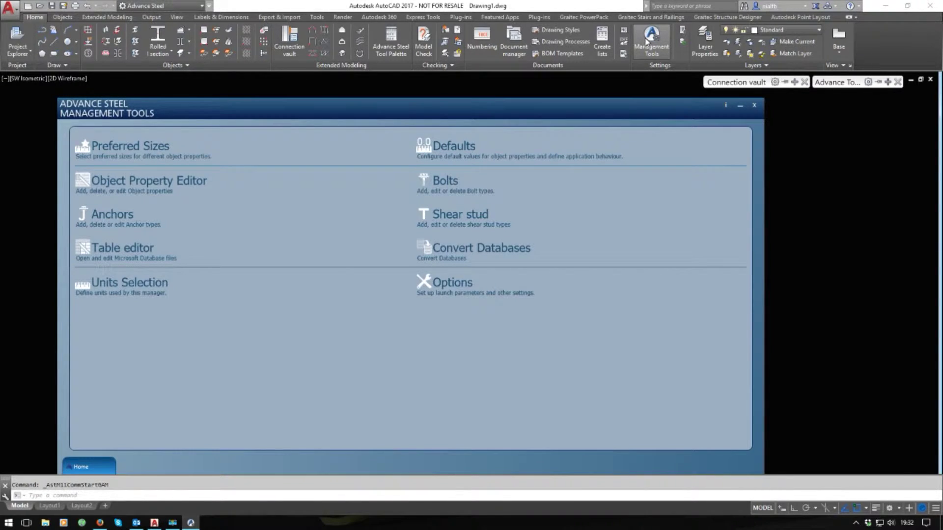
left_click_drag(604, 107, 666, 88)
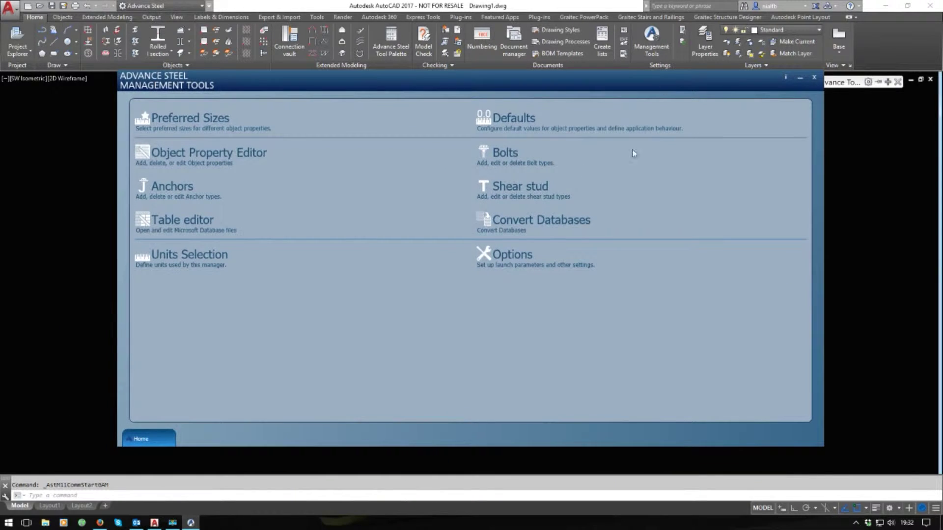
left_click(187, 227)
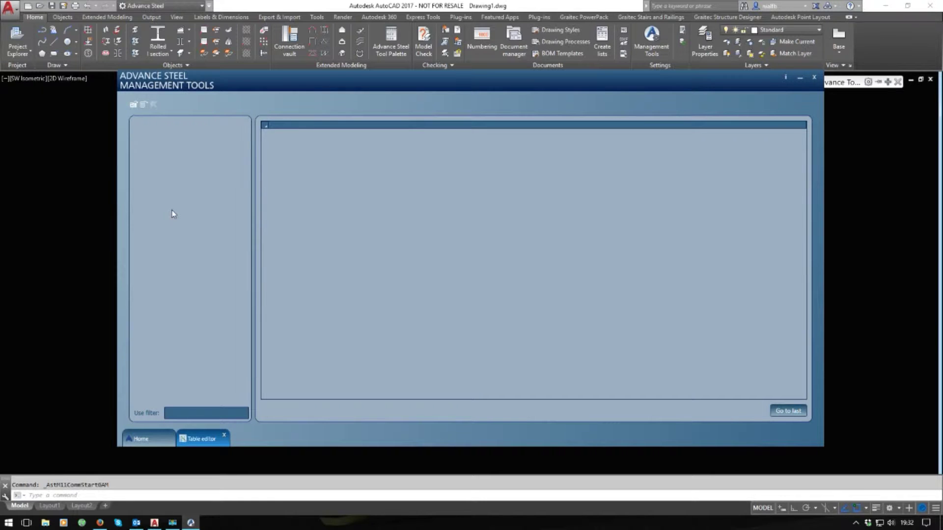
left_click(132, 104)
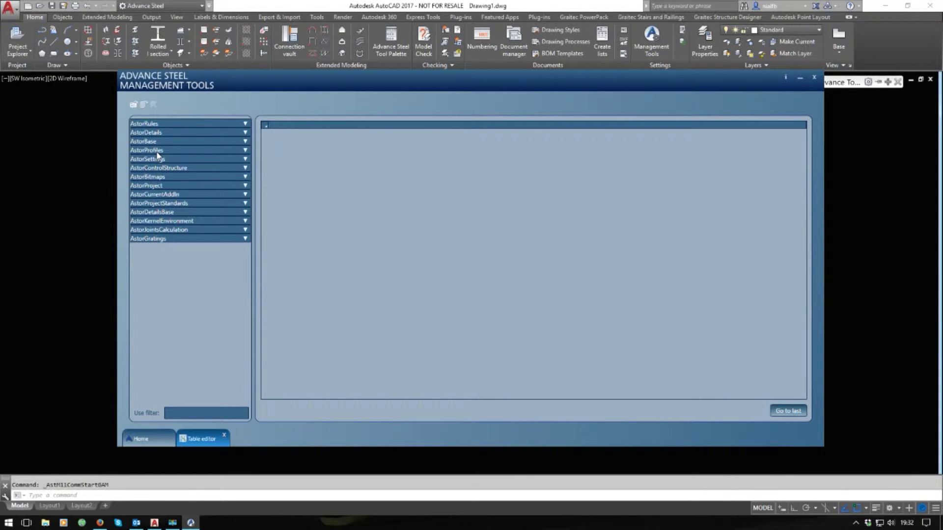
left_click(246, 151)
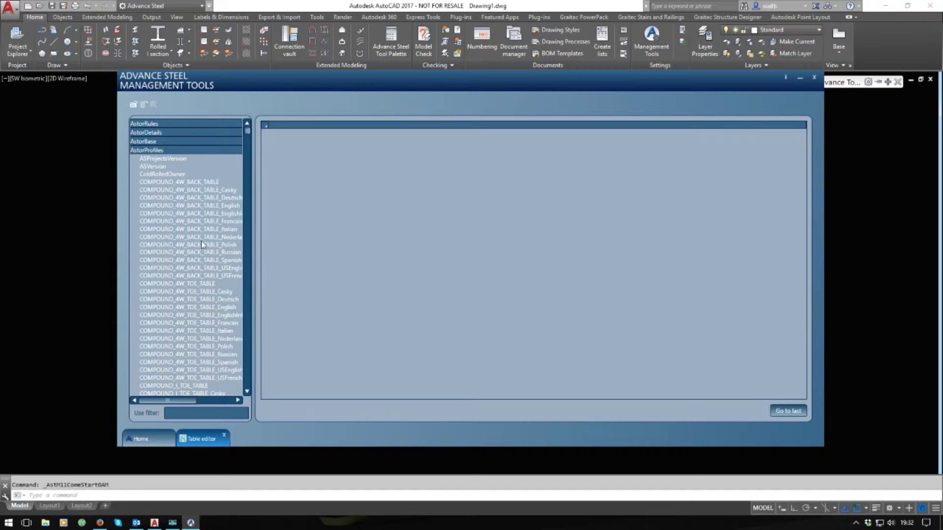
Examine sample profile tables in AstorProfiles, including COMPOUND_W_BACK_TABLE_Francais, EXT_Canam_C_imperial and EXT_China_HM
scroll(198, 312, "down", 4)
scroll(197, 316, "down", 7)
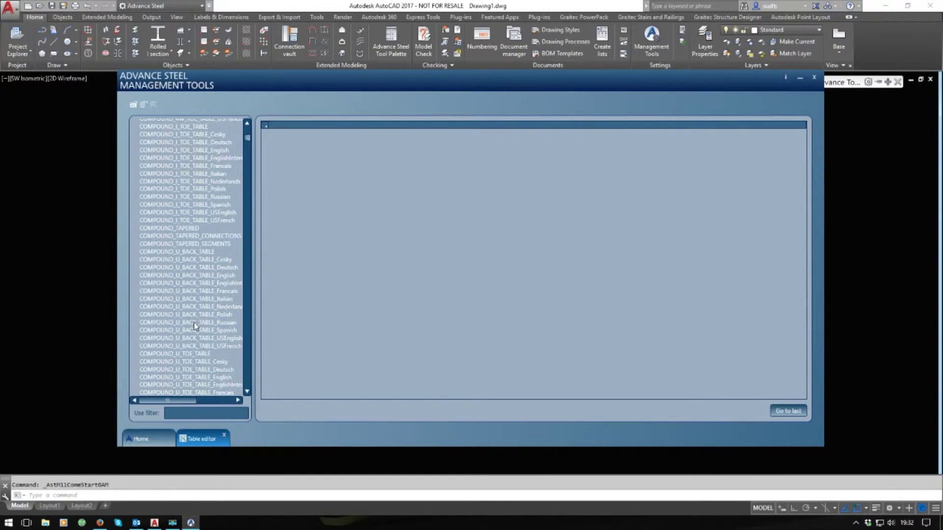
scroll(198, 322, "down", 10)
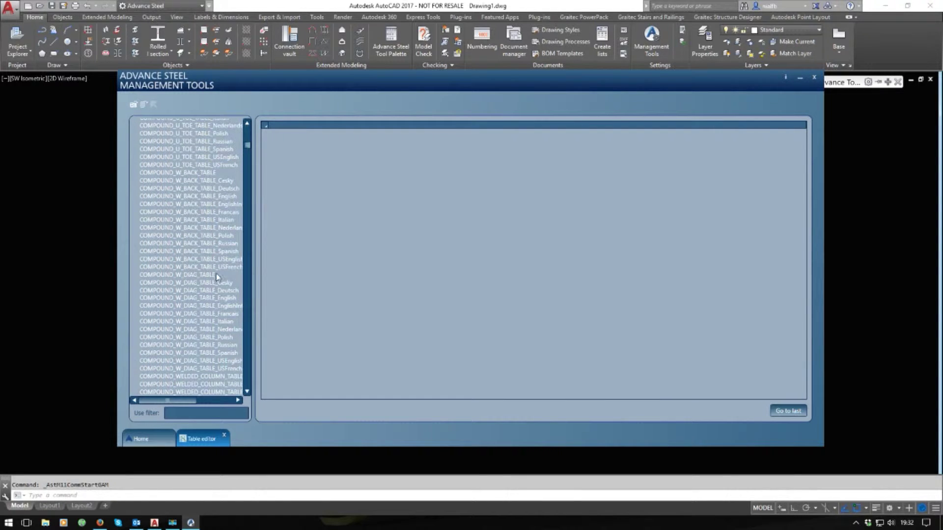
left_click(202, 206)
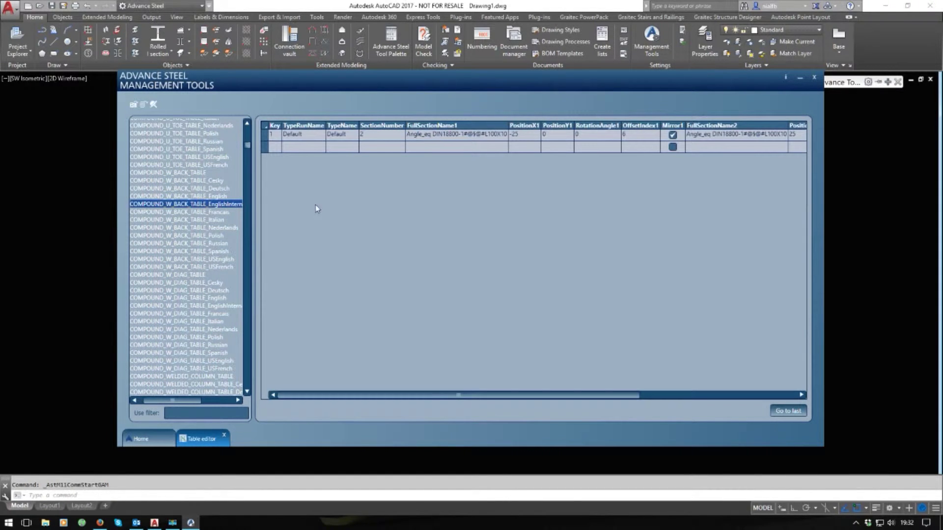
left_click(198, 212)
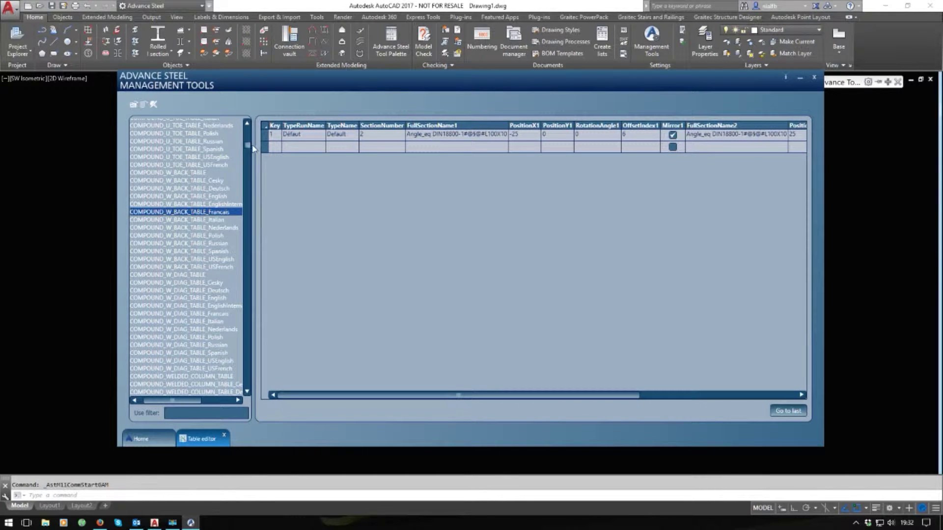
left_click_drag(247, 146, 250, 208)
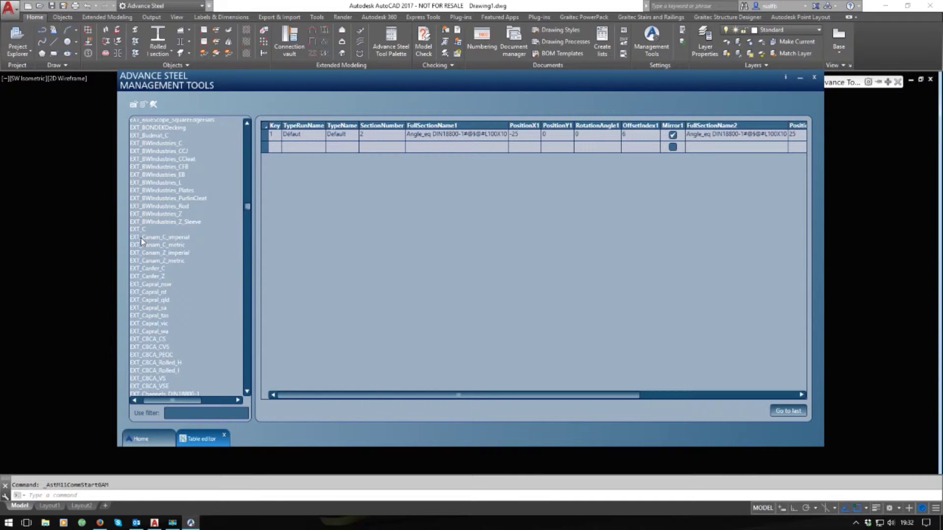
left_click(140, 237)
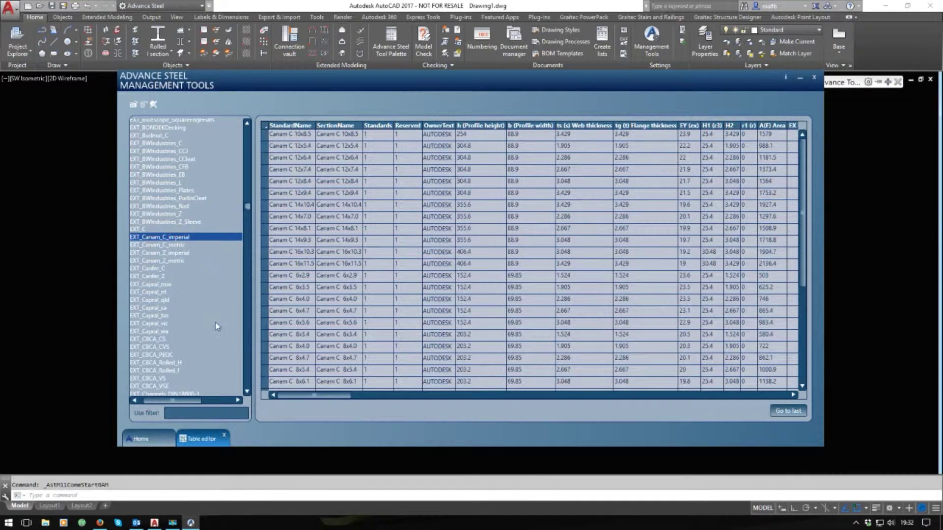
scroll(165, 297, "down", 6)
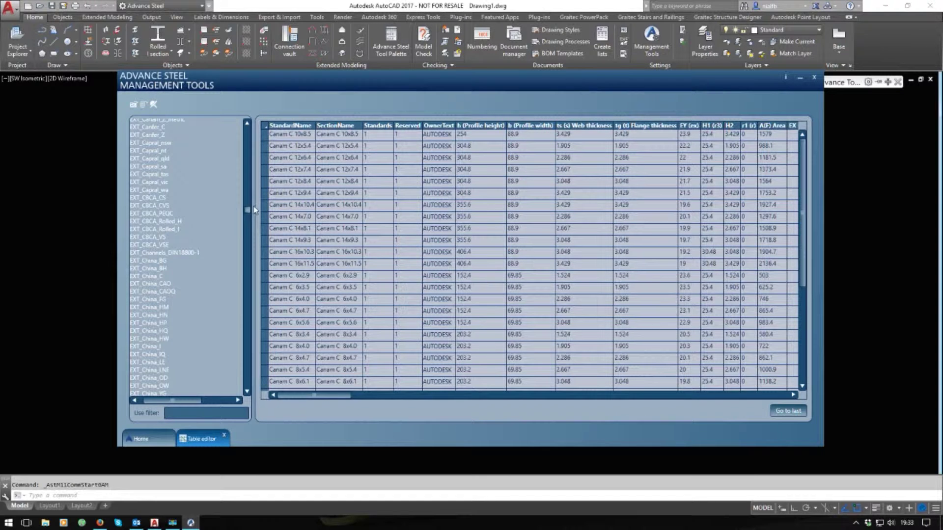
left_click(150, 307)
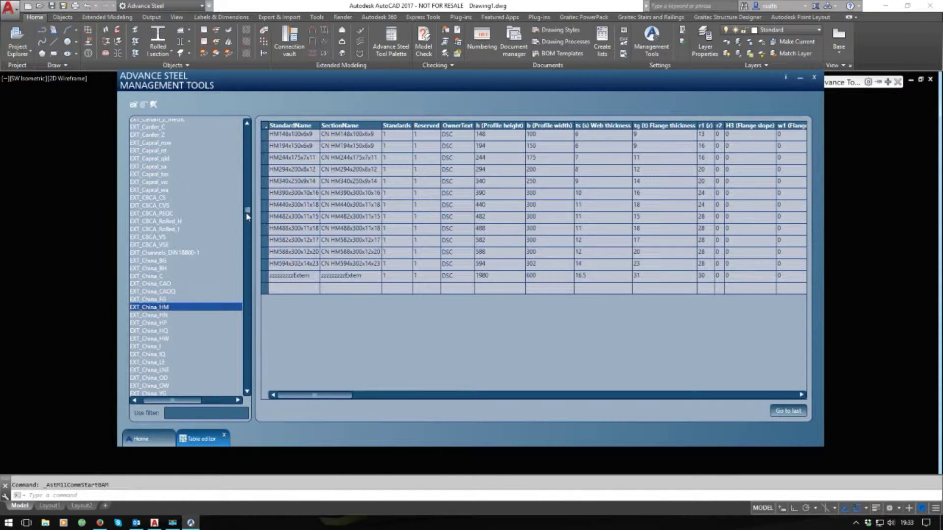
Find and open the EXT_UK_Sections_square_warm table among the AstorProfiles tables
left_click_drag(247, 216, 240, 349)
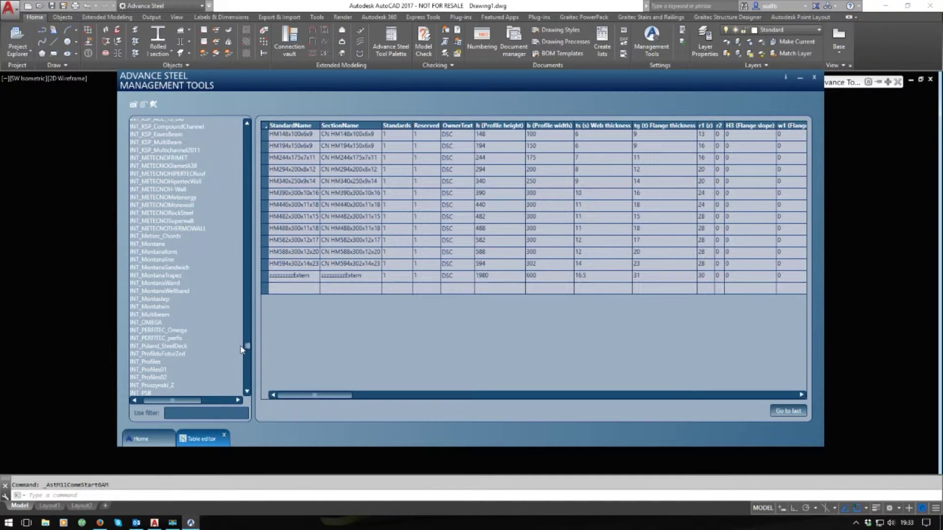
left_click_drag(241, 349, 255, 310)
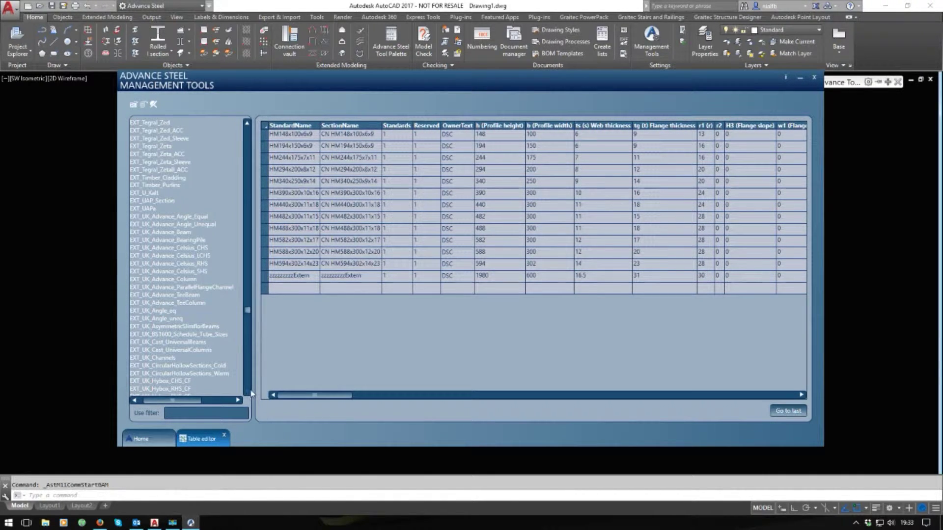
scroll(249, 393, "down", 3)
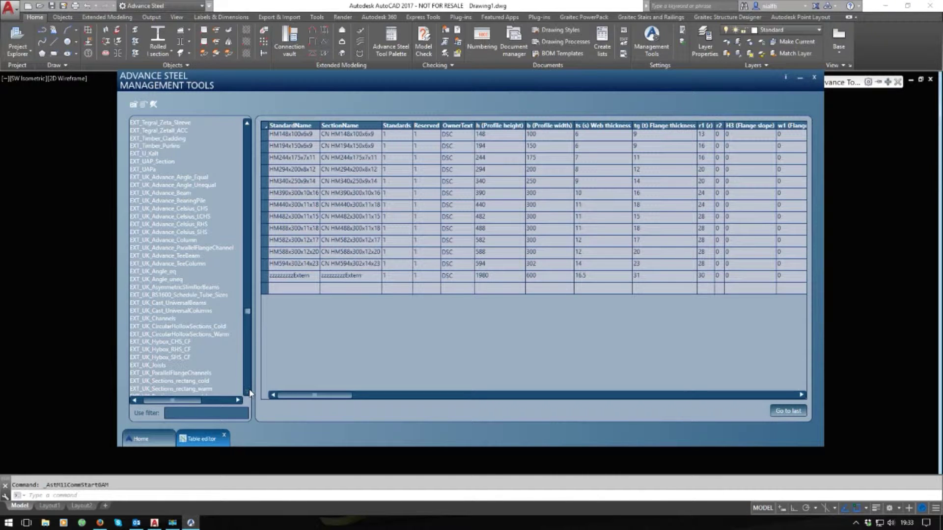
left_click(249, 392)
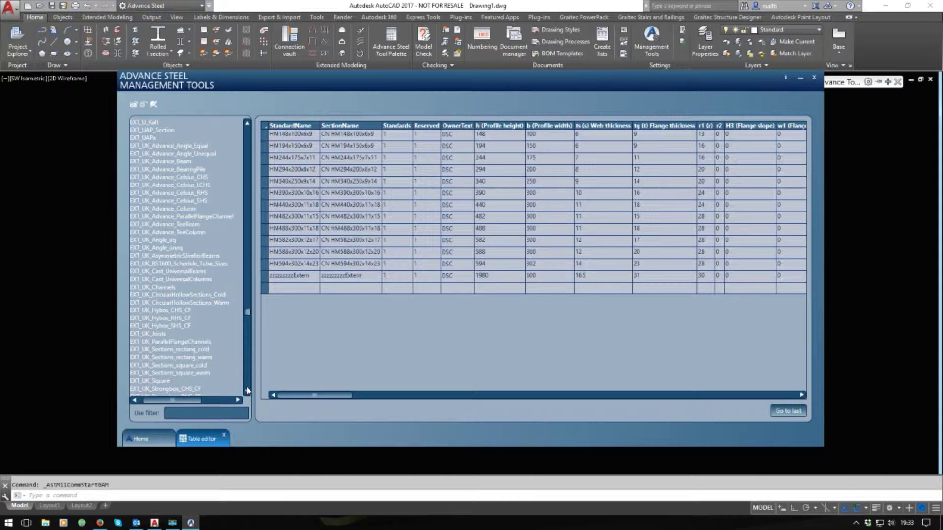
scroll(248, 391, "down", 10)
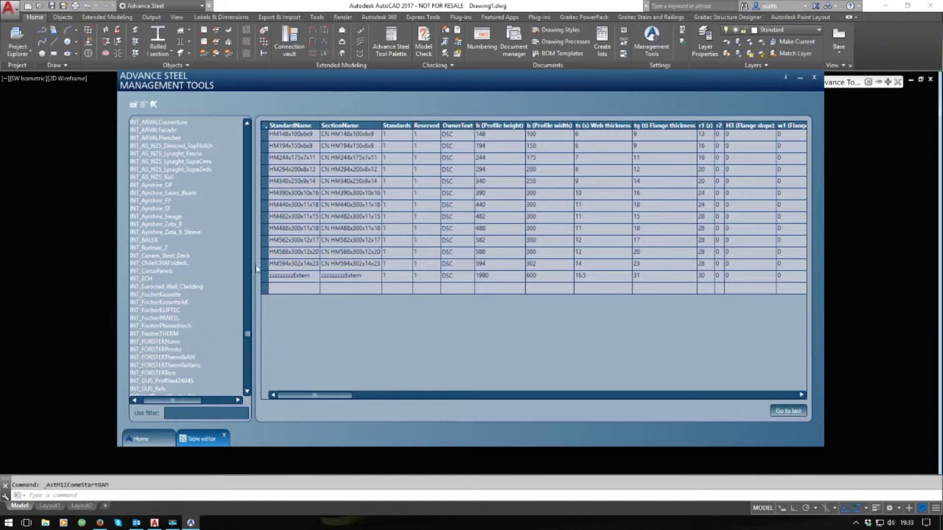
left_click(248, 139)
left_click(249, 138)
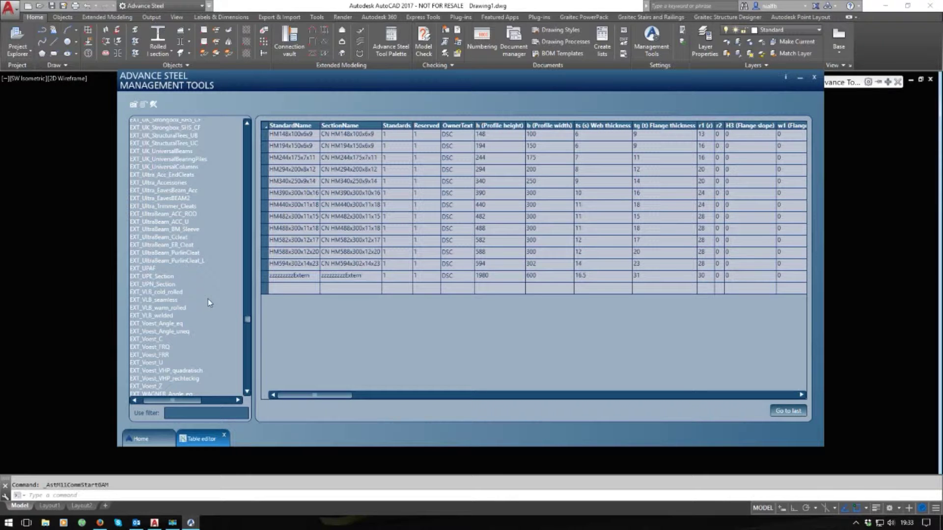
scroll(209, 299, "up", 2)
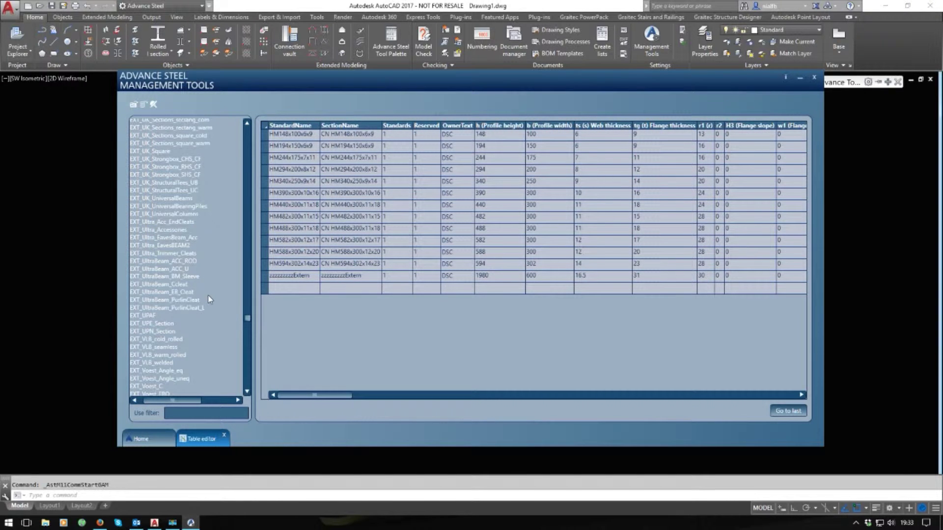
scroll(210, 300, "up", 1)
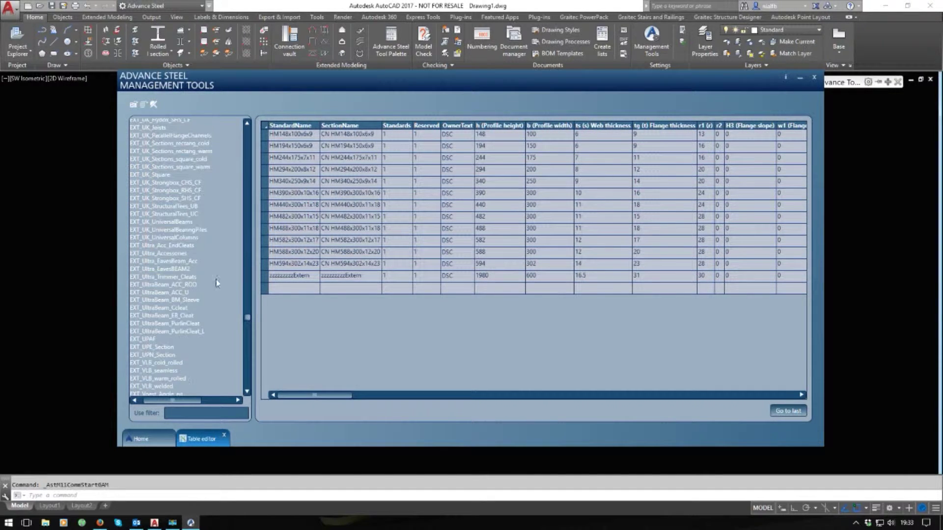
left_click(198, 166)
left_click(187, 168)
Review the existing square hollow section rows through to the last record of the table
left_click(277, 138)
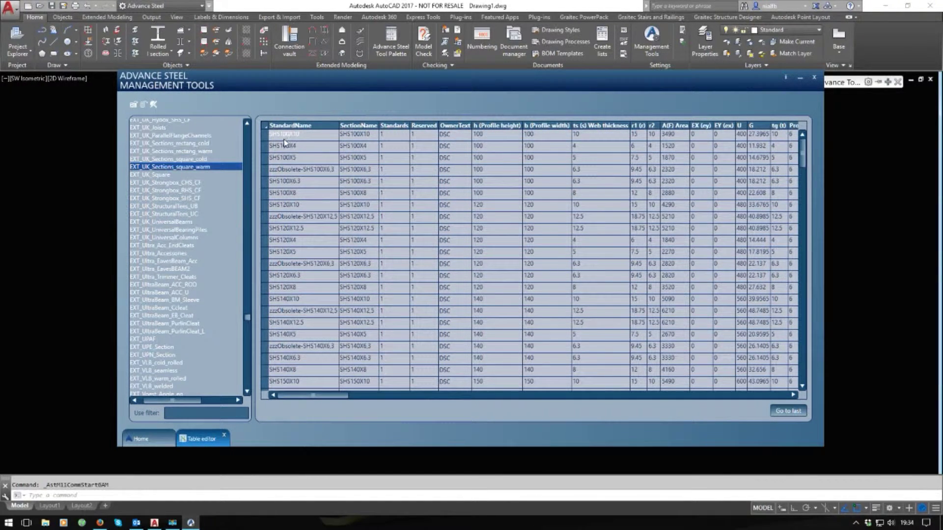
left_click(290, 146)
left_click_drag(301, 155, 377, 338)
scroll(376, 338, "down", 5)
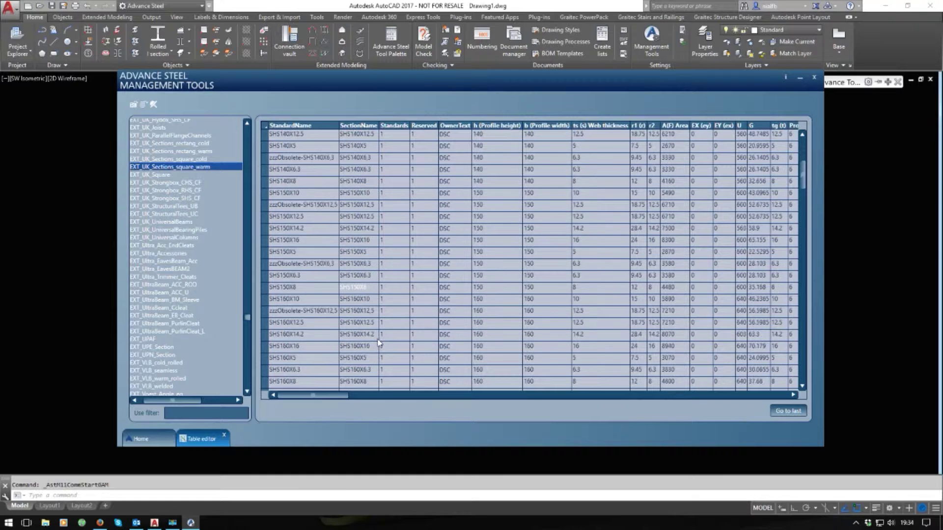
scroll(378, 343, "down", 6)
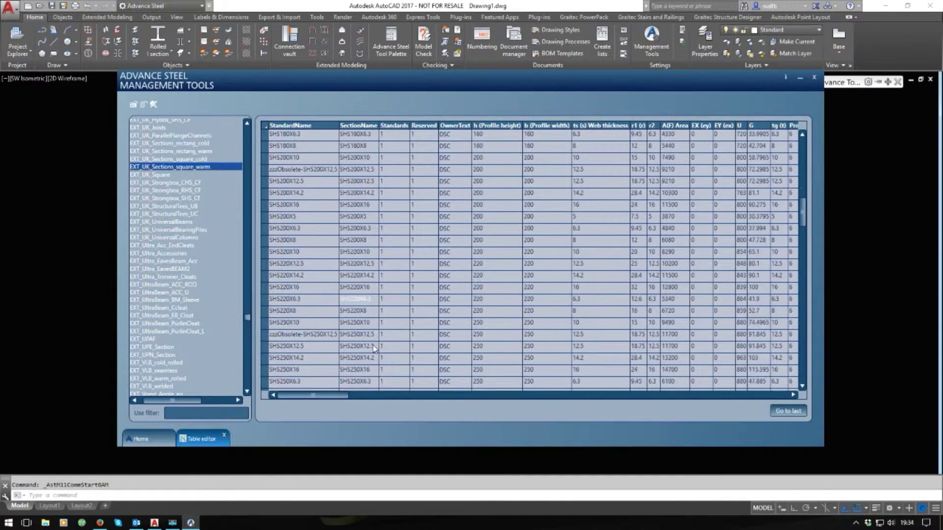
scroll(374, 348, "down", 10)
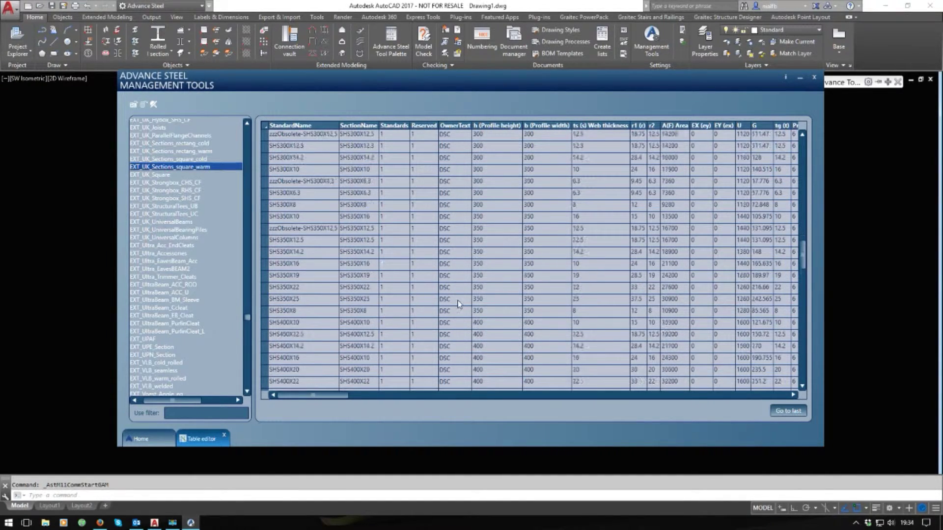
scroll(458, 304, "down", 7)
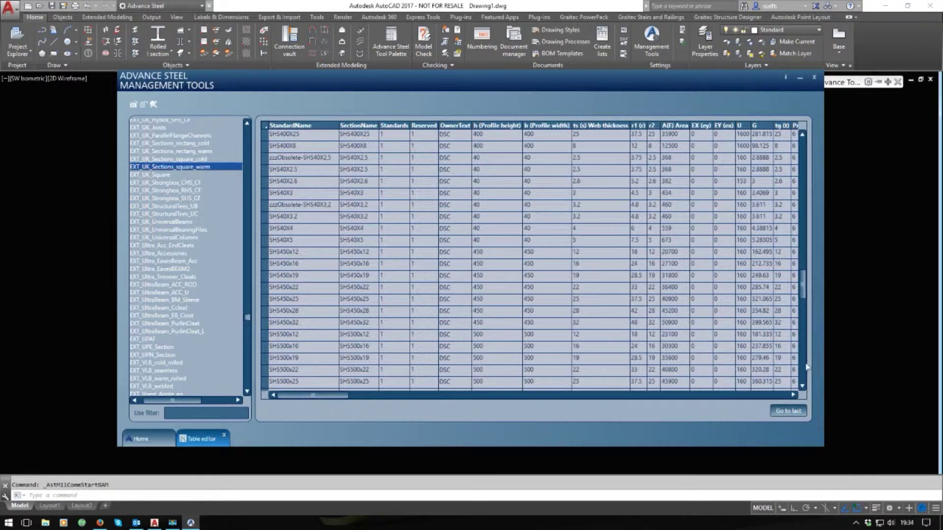
left_click(804, 411)
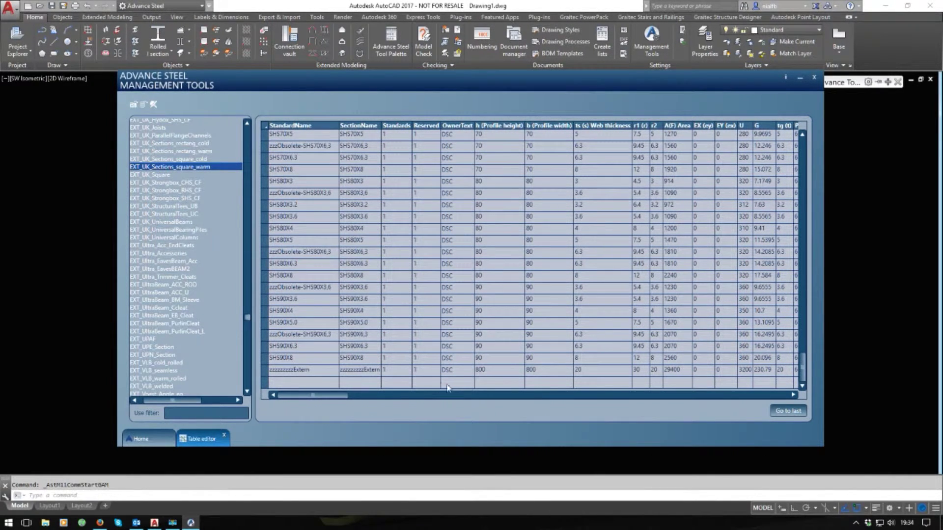
Enter SHS16X1.2 as the StandardName in the empty row at the end of the table
double_click(293, 374)
left_click(287, 382)
double_click(284, 383)
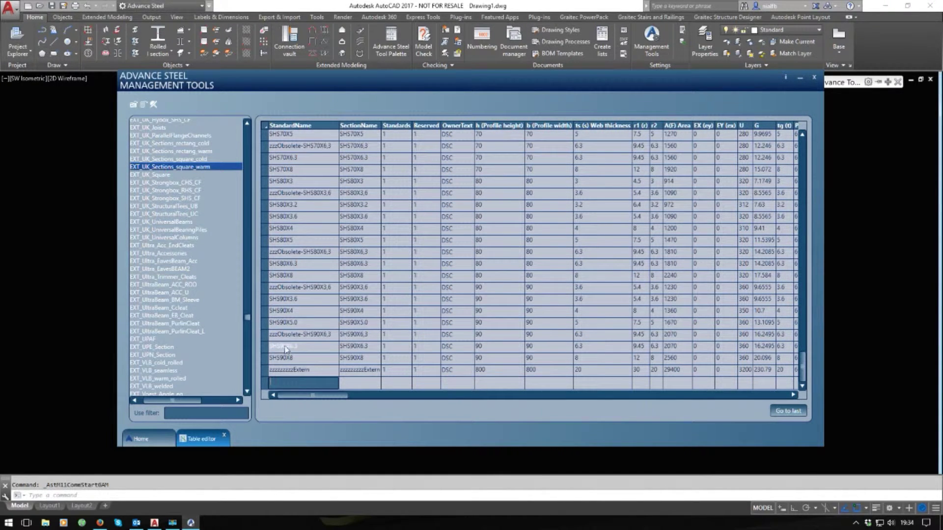
double_click(287, 362)
double_click(357, 360)
double_click(290, 370)
type("SHS")
type("16")
type("X")
type("1,2")
Copy the new row's StandardName SHS16X1.2 into its SectionName field
double_click(311, 382)
key("ctrl+c")
left_click(354, 382)
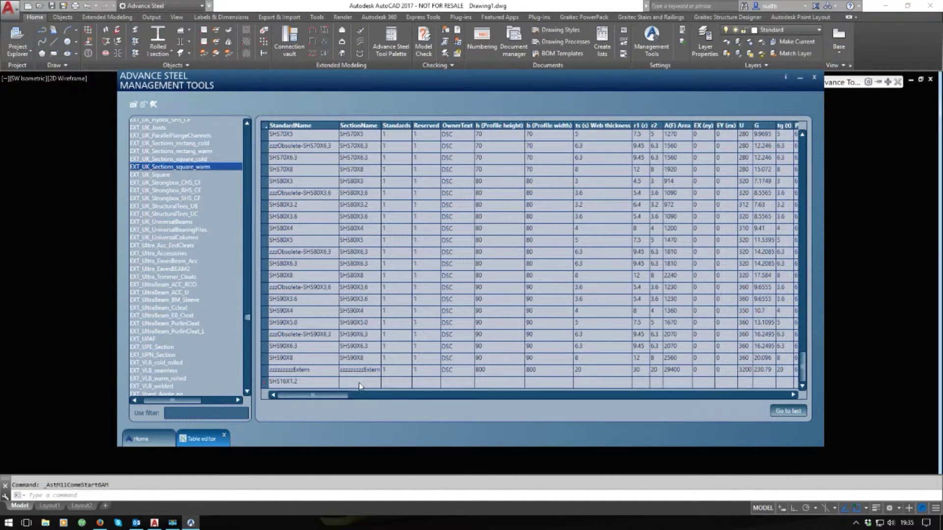
key("ctrl+v")
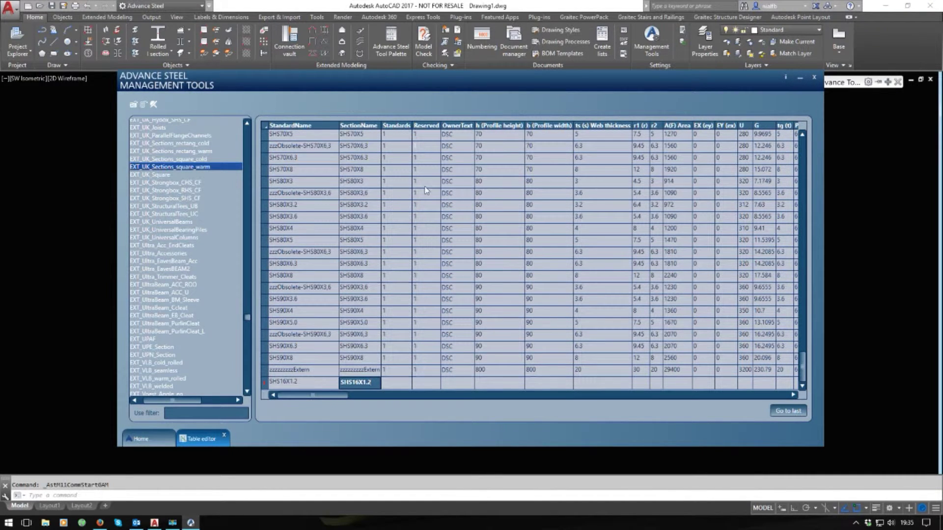
Set both the Standards and Reserved values of the SHS16X1.2 row to 1
left_click(396, 384)
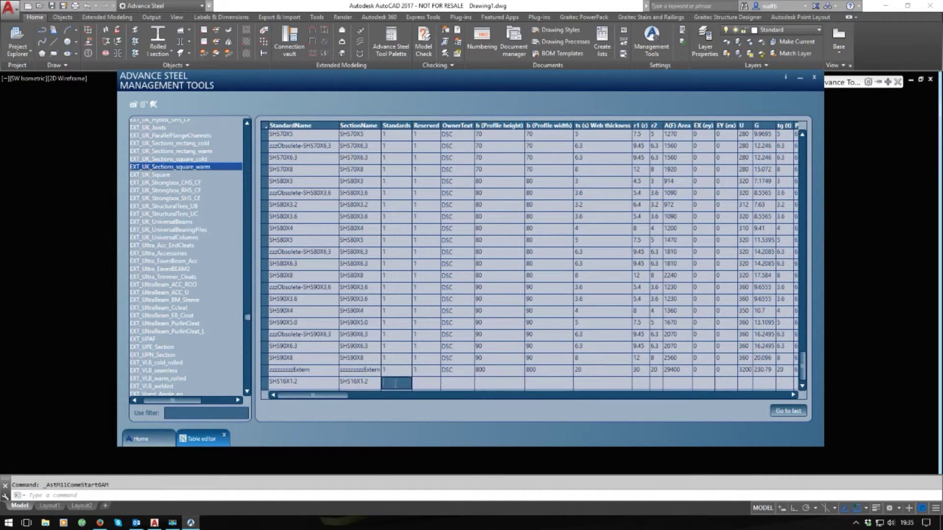
type("1")
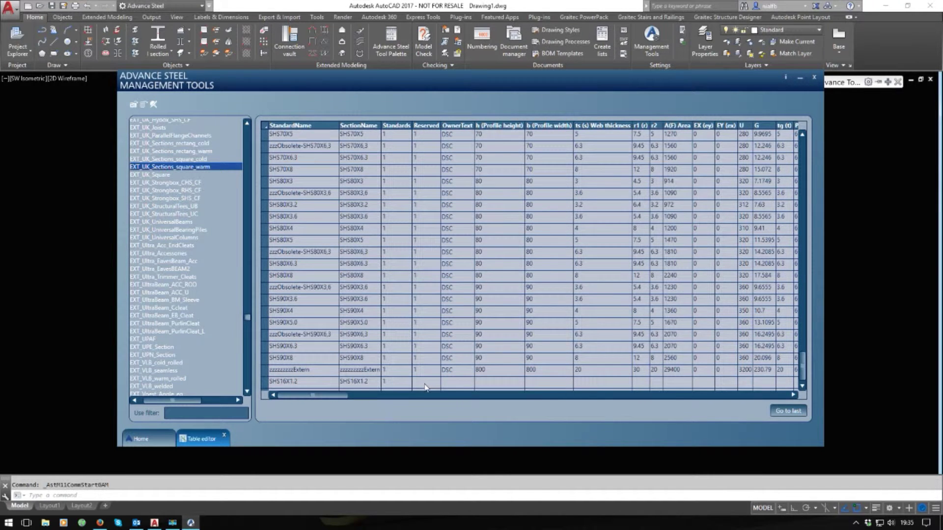
left_click(426, 386)
type("1")
key("Return")
Set the OwnerText of the SHS16X1.2 row to UK1
left_click(460, 383)
left_click(472, 384)
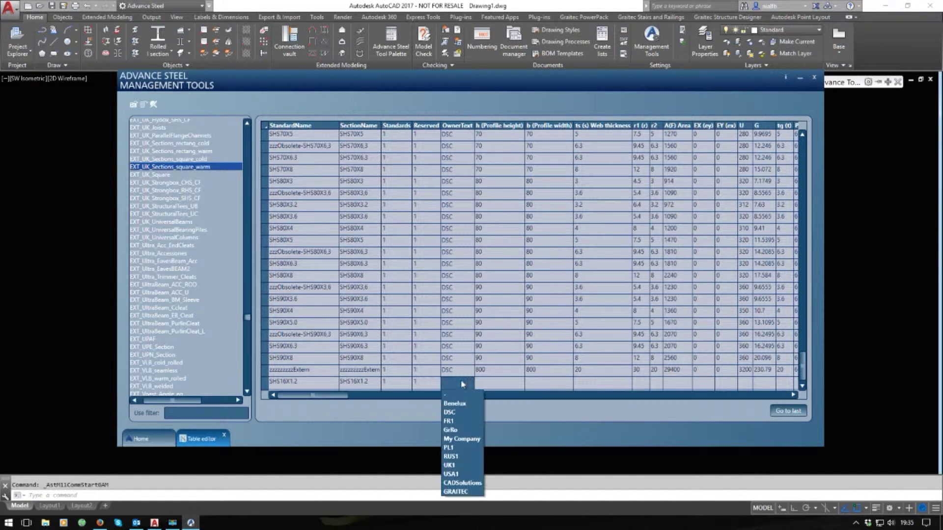
left_click(449, 421)
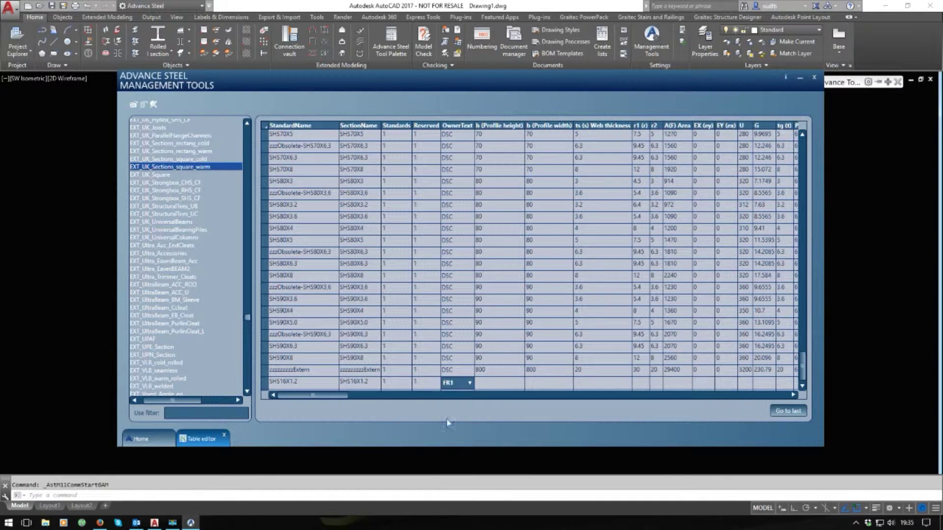
left_click(471, 384)
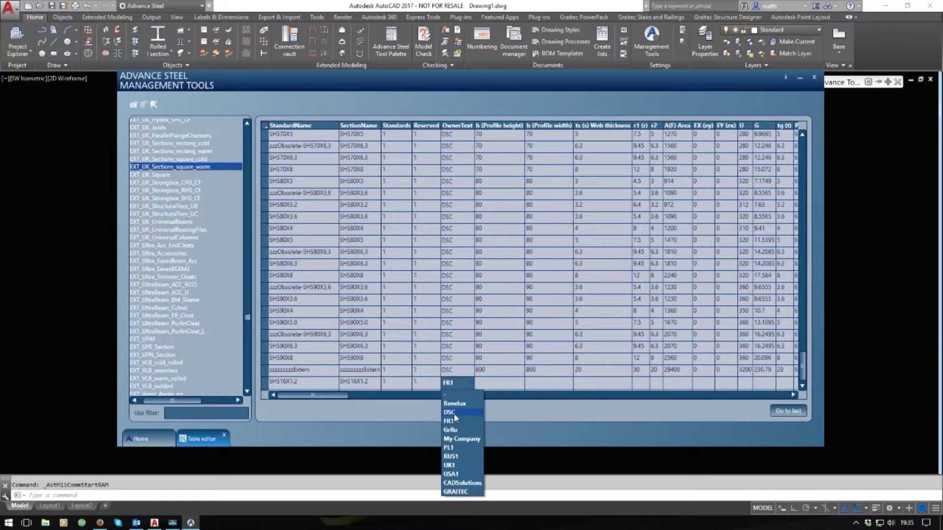
left_click(452, 415)
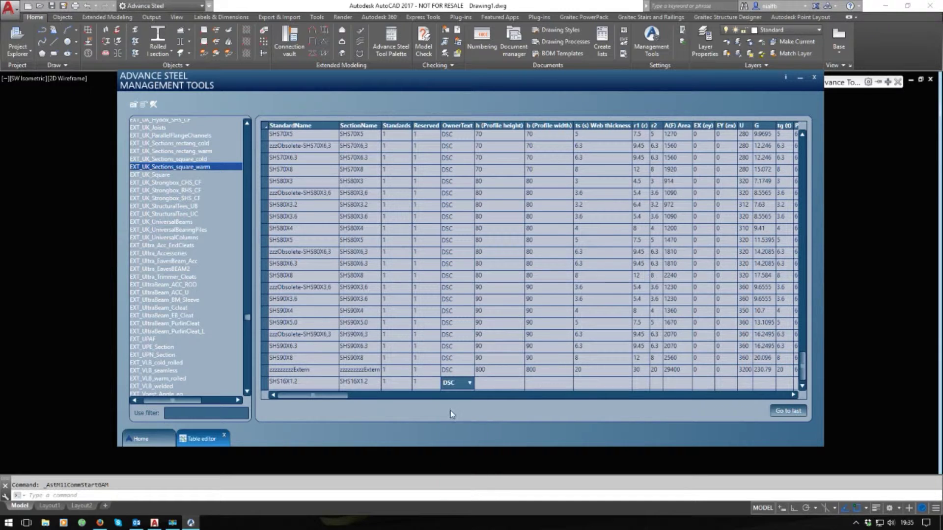
left_click(470, 384)
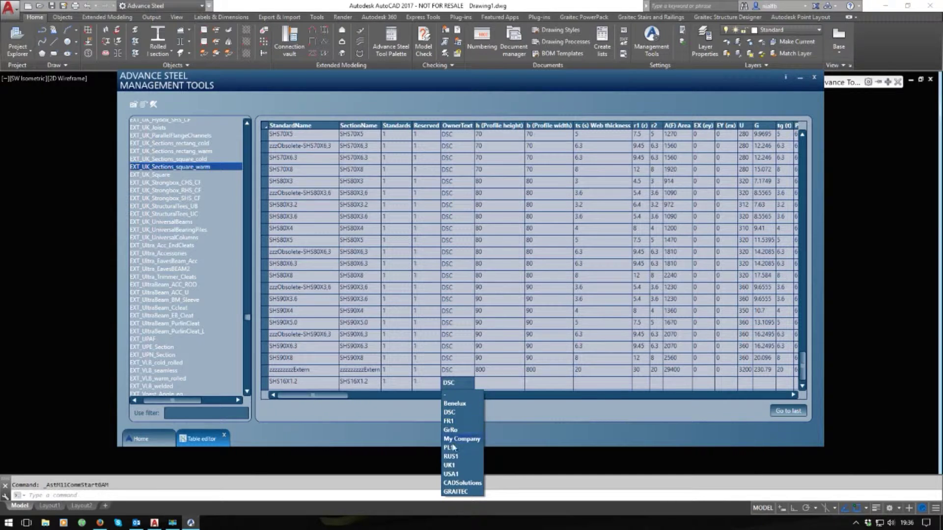
left_click(451, 465)
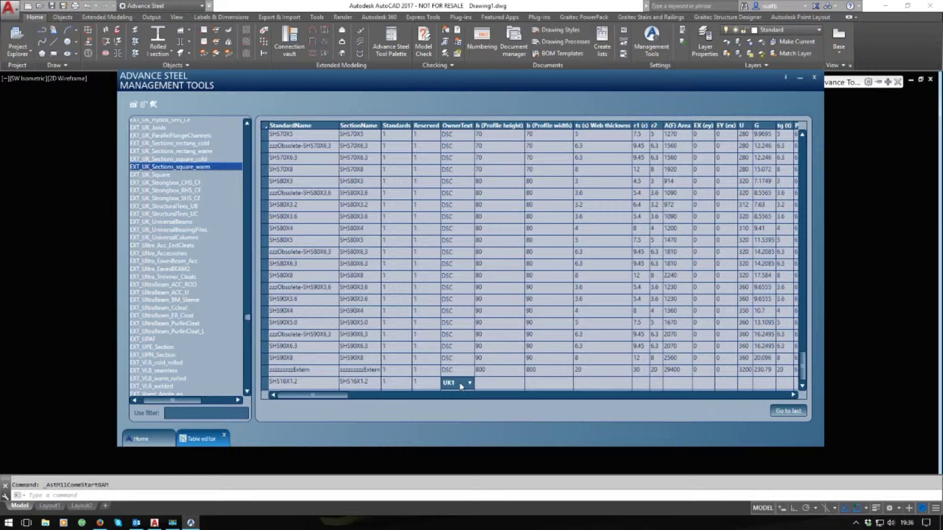
Set the new section's profile height and profile width to 16 and its web thickness to 1.2
left_click(494, 382)
type("16")
left_click(546, 386)
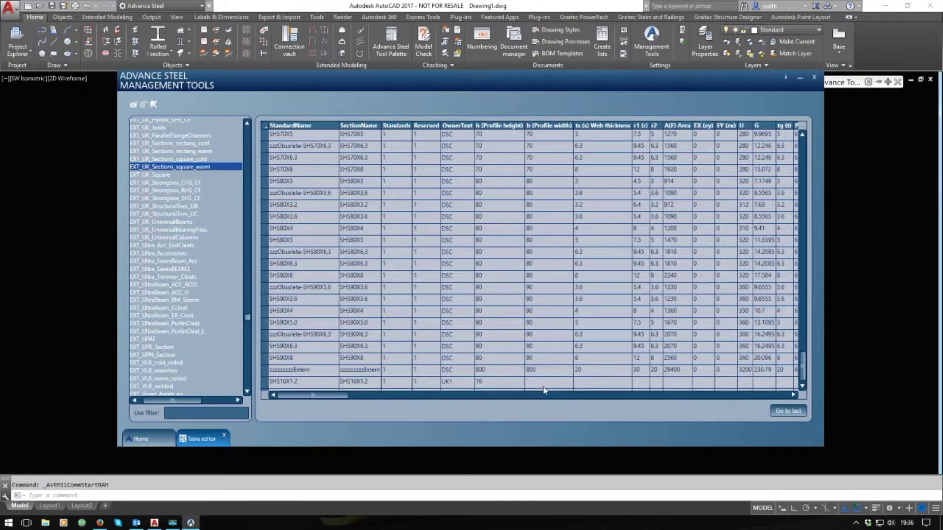
left_click(546, 387)
type("16")
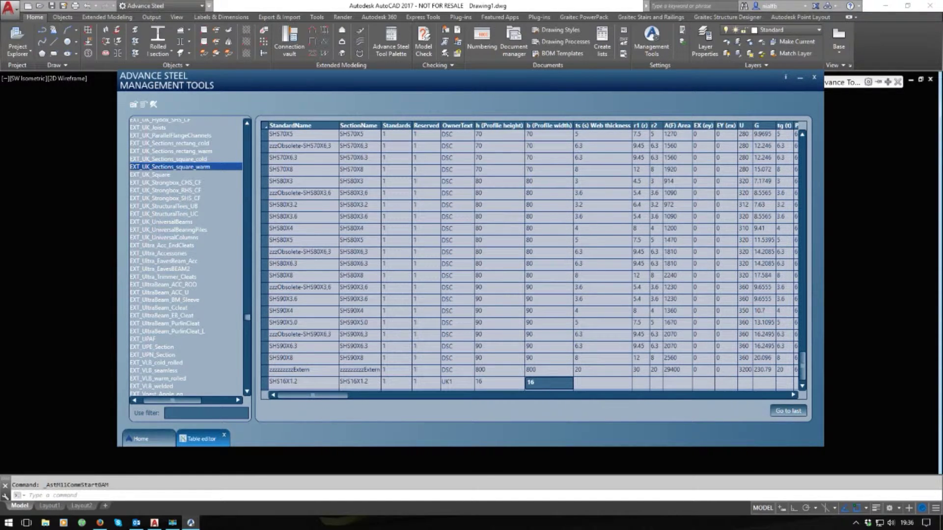
left_click(594, 385)
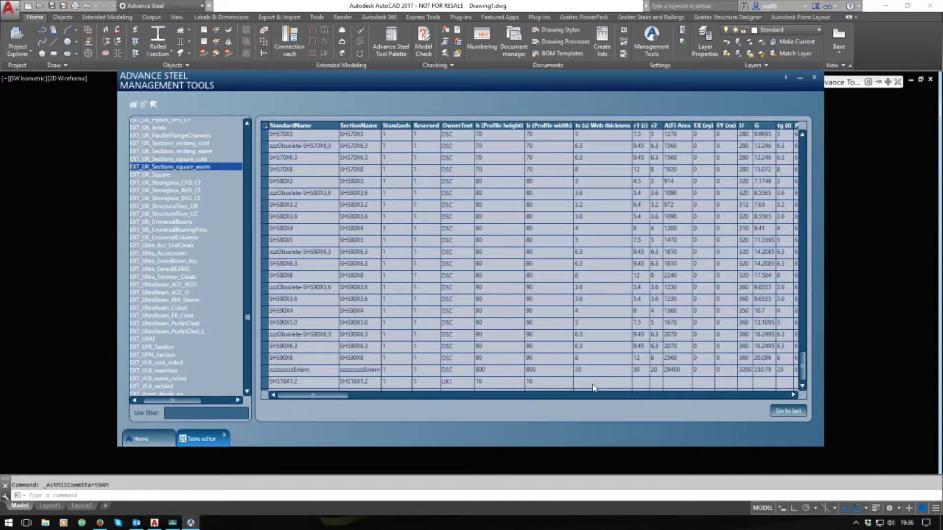
type("1.2")
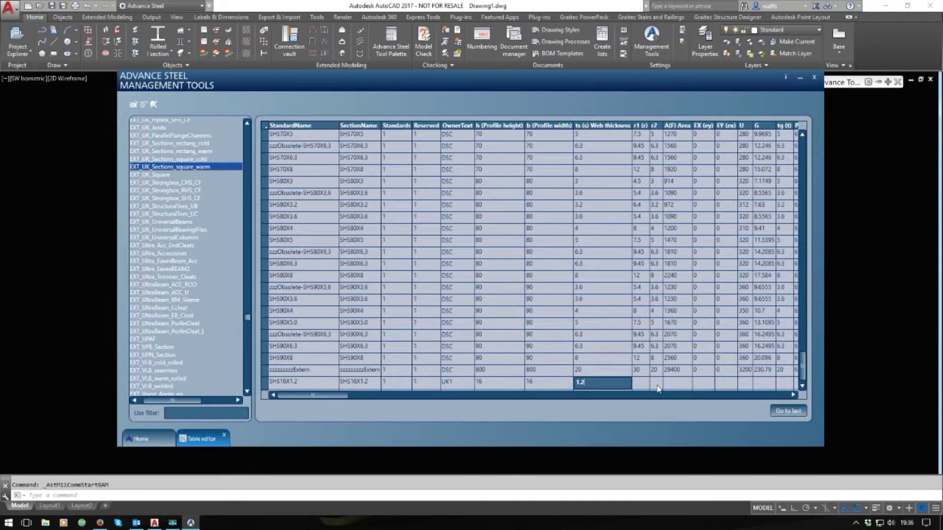
Set the new section's r2 radius to 1.2 and its r1 radius to 2.4
left_click(657, 382)
left_click(292, 382)
key("ctrl+c")
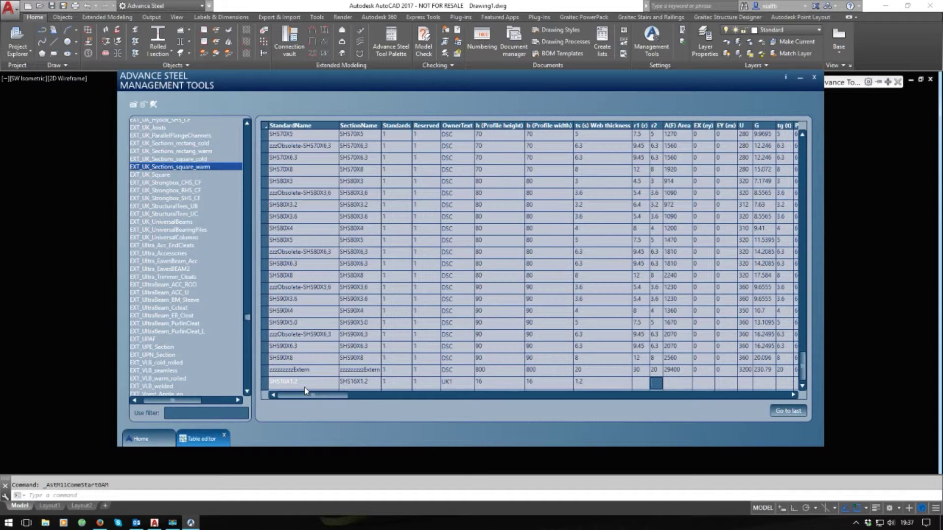
type("1.2")
left_click(643, 386)
double_click(642, 385)
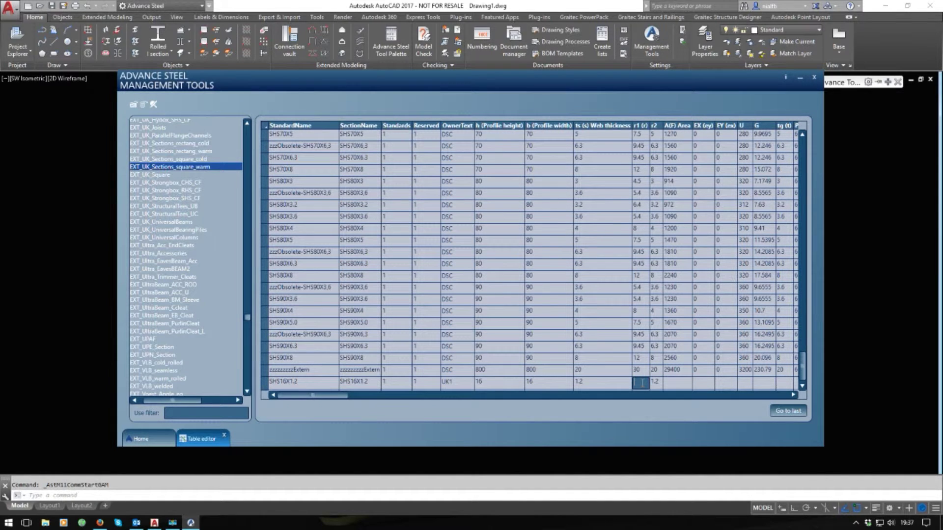
type("2.4")
Set the Profile type of the SHS16X1.2 row to 6 and its tg (t) value to 1.2
left_click_drag(692, 79, 603, 80)
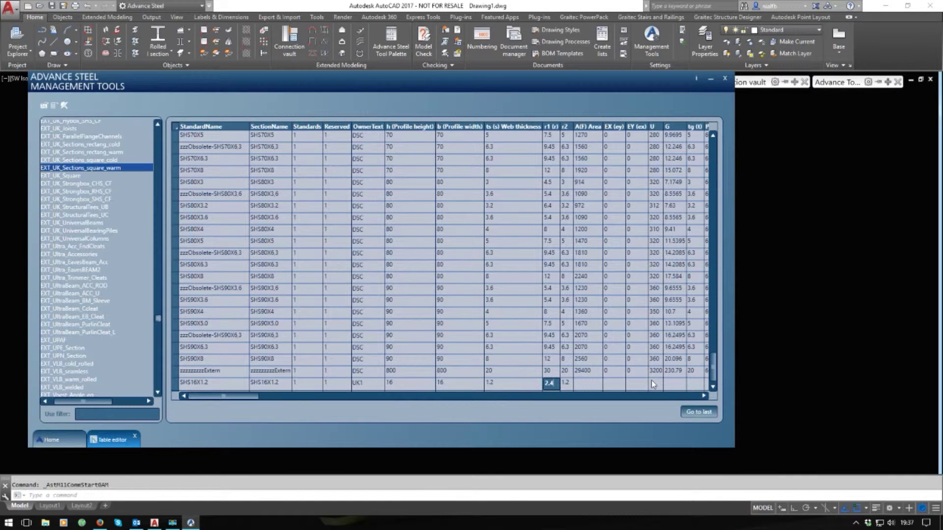
left_click(705, 396)
left_click(704, 396)
left_click(704, 397)
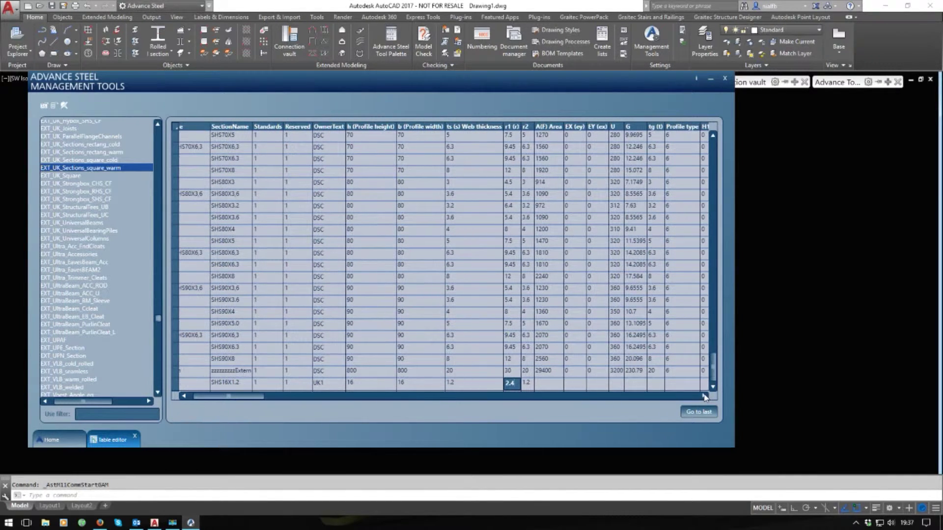
left_click(704, 397)
left_click(704, 397)
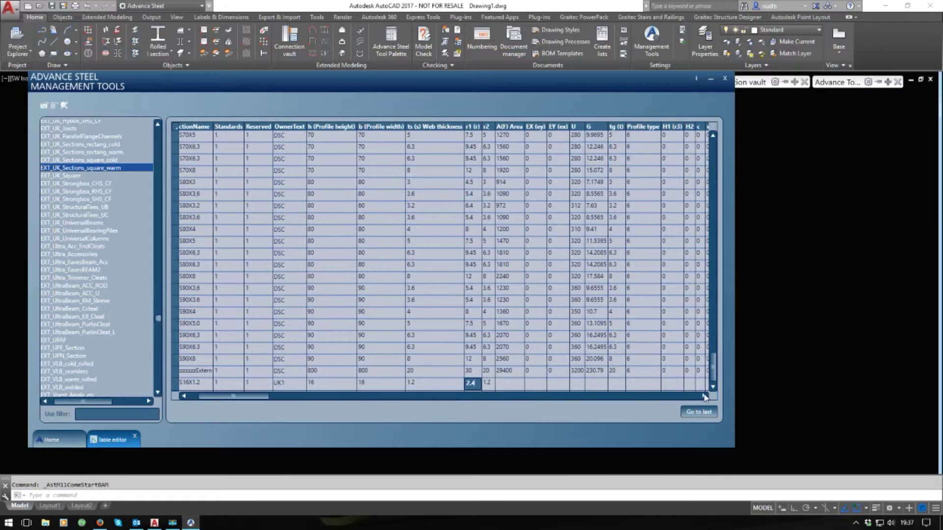
left_click(640, 384)
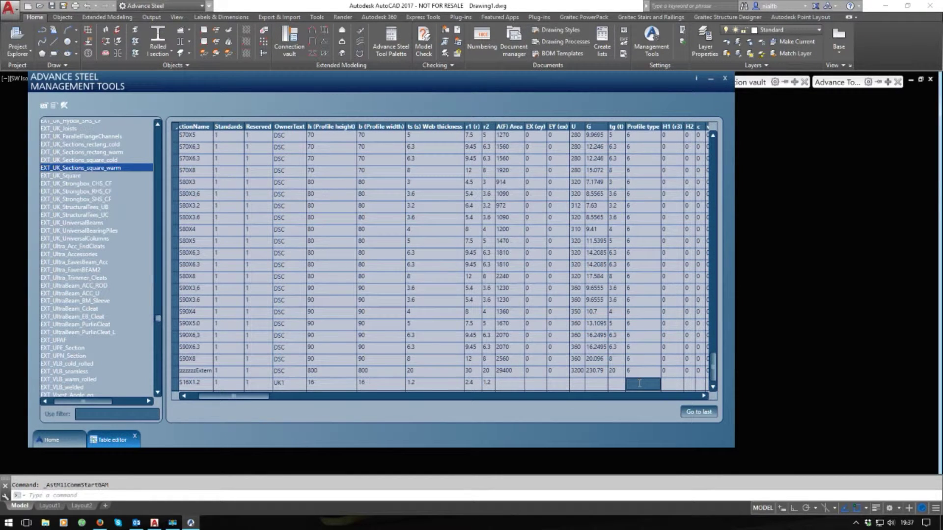
type("6")
left_click(620, 386)
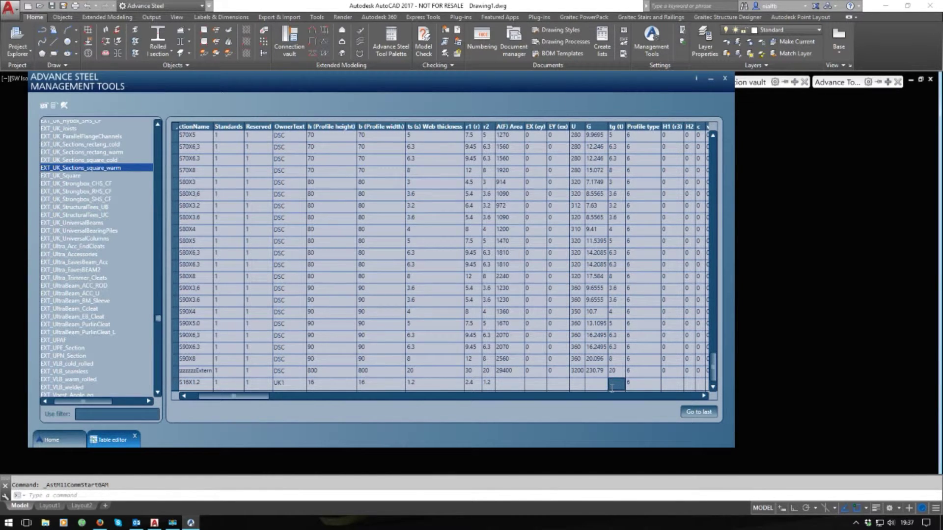
type("1.2")
Set both the EX (ey) and EY (ex) values of the SHS16X1.2 row to 0
left_click(538, 384)
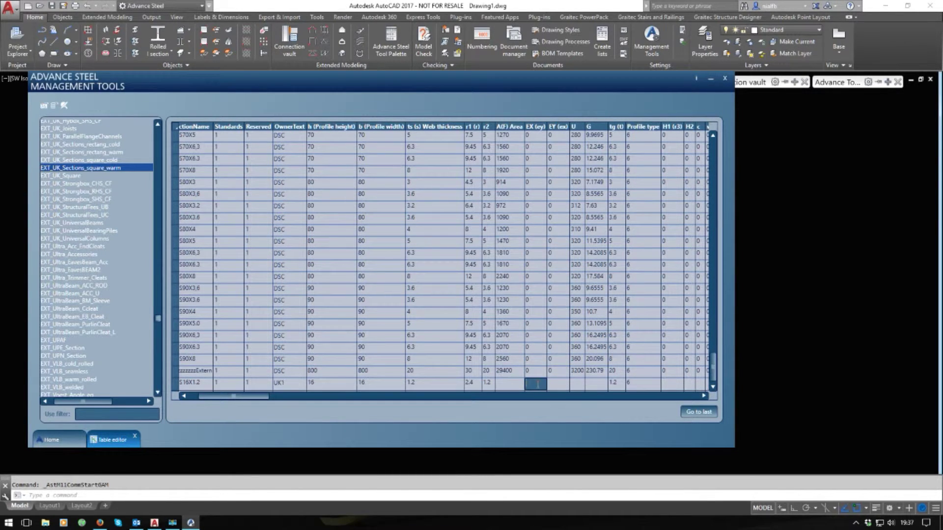
type("0")
left_click(559, 384)
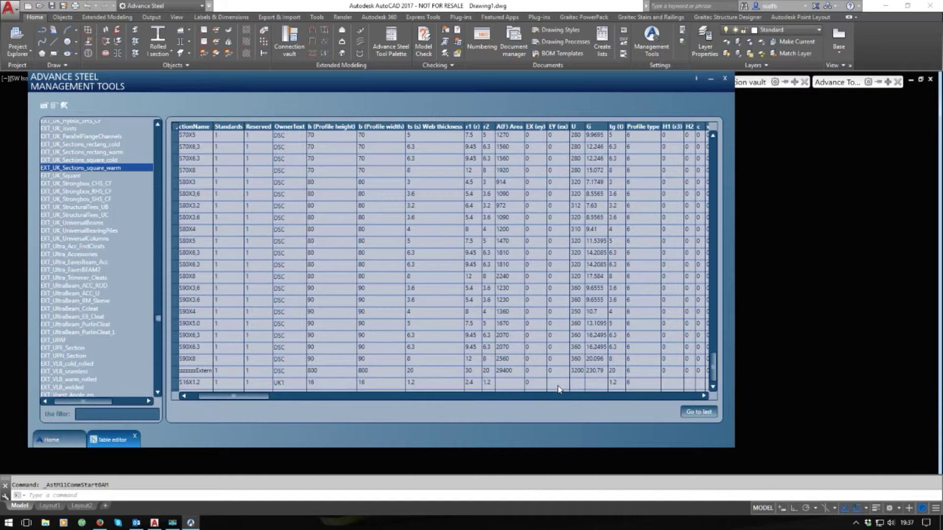
type("0")
left_click(577, 384)
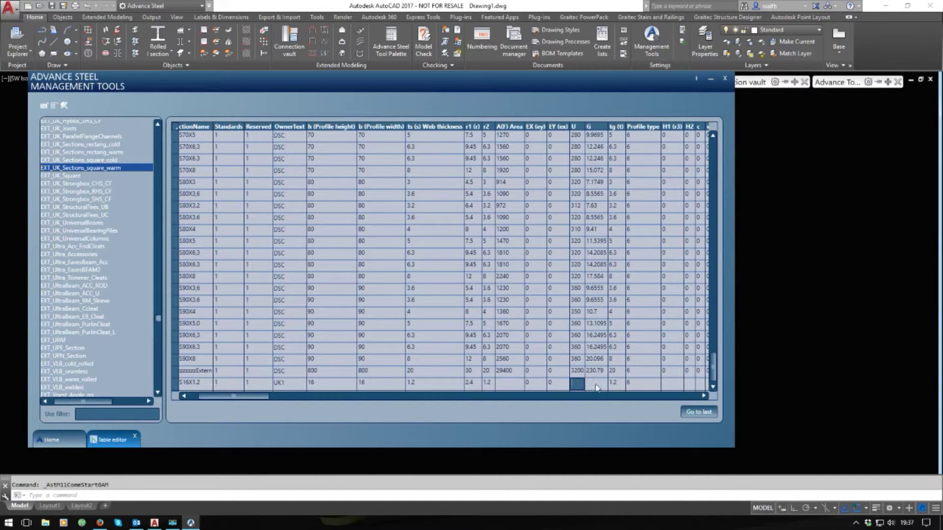
Set the H1 (r3), H2, c and w1 values of the new section row to 0
left_click(705, 396)
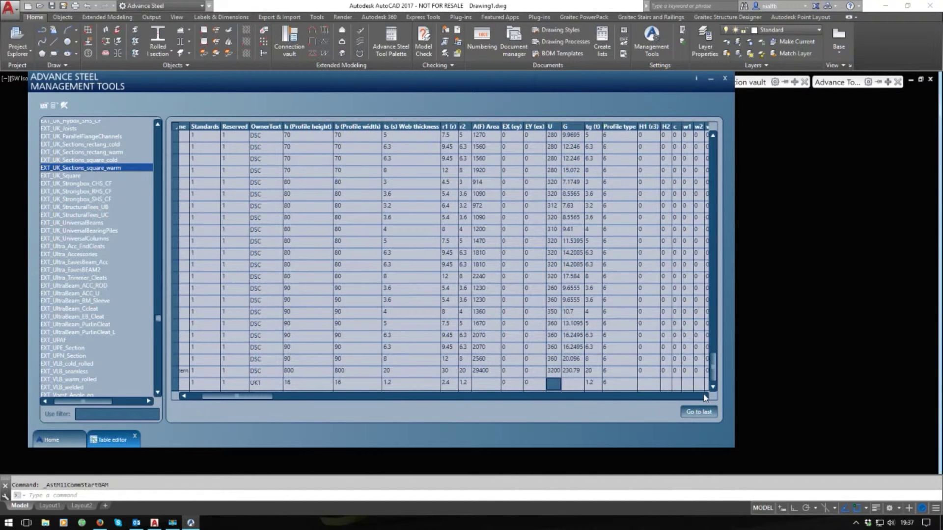
left_click(705, 396)
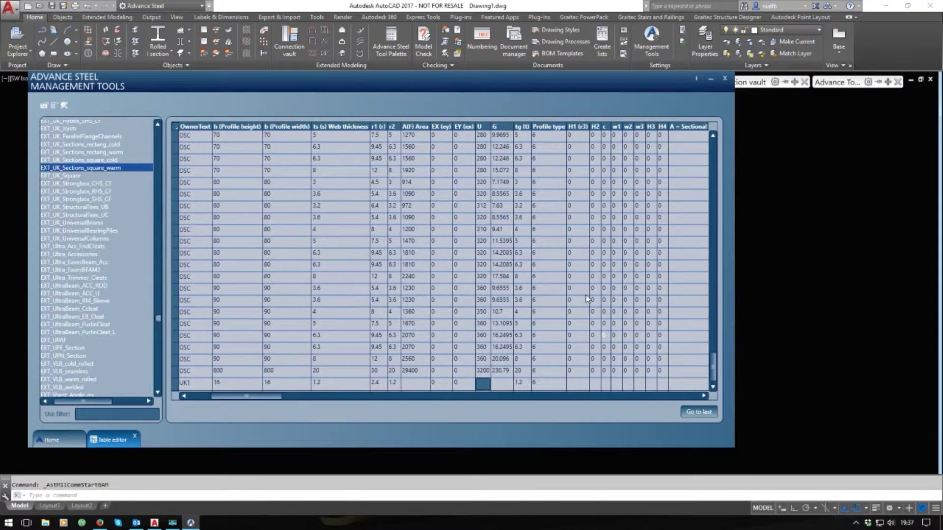
left_click(587, 387)
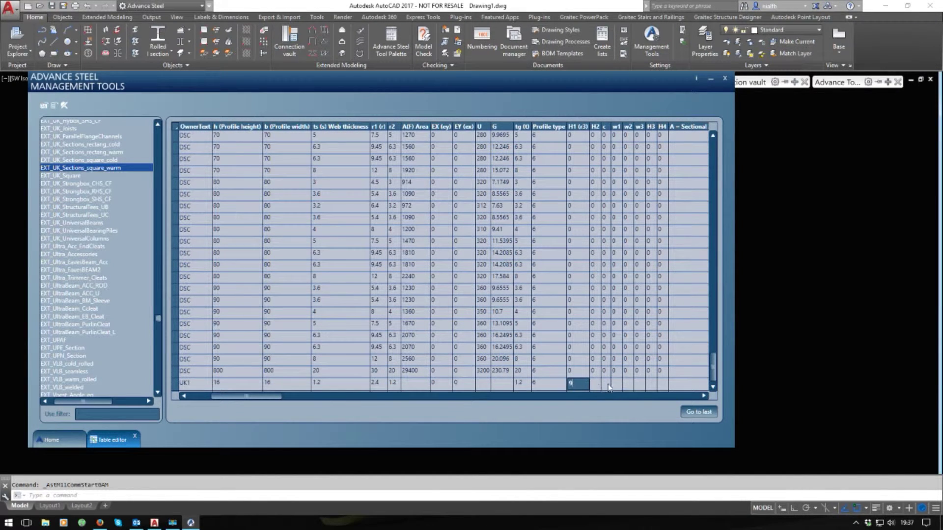
left_click(586, 384)
type("9")
left_click(597, 387)
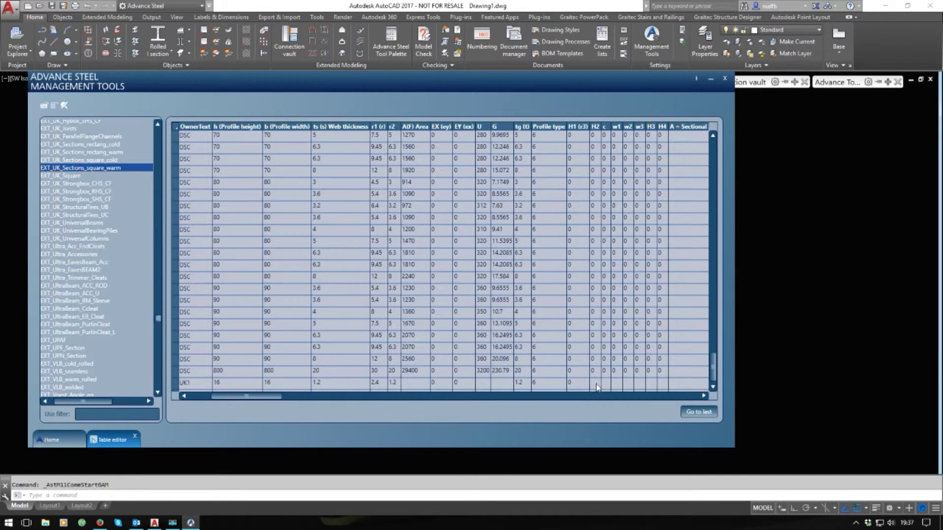
type("0")
left_click(605, 386)
type("0")
left_click(616, 385)
type("0")
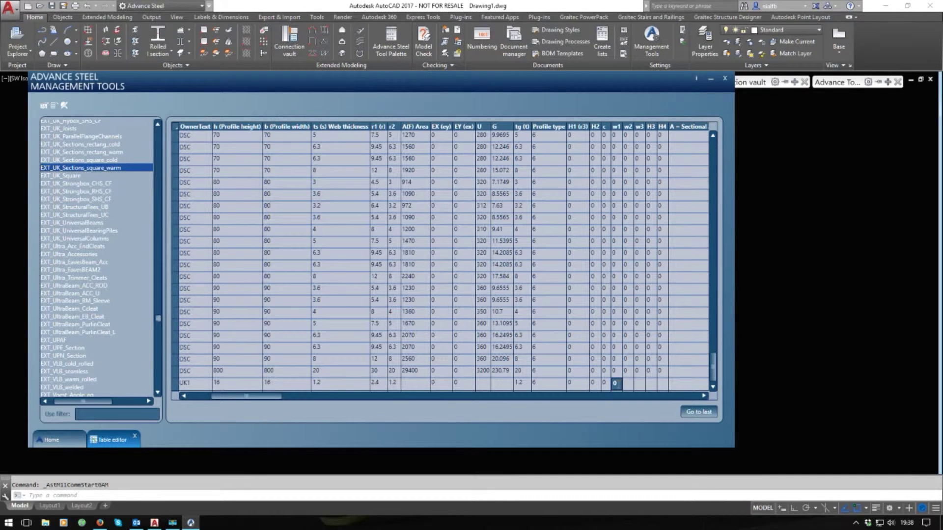
Set the w2, w3, H3 and H4 values of the new section row to 0
key("Tab")
type("0")
key("Tab")
type("0")
key("Tab")
type("0")
key("Tab")
type("0")
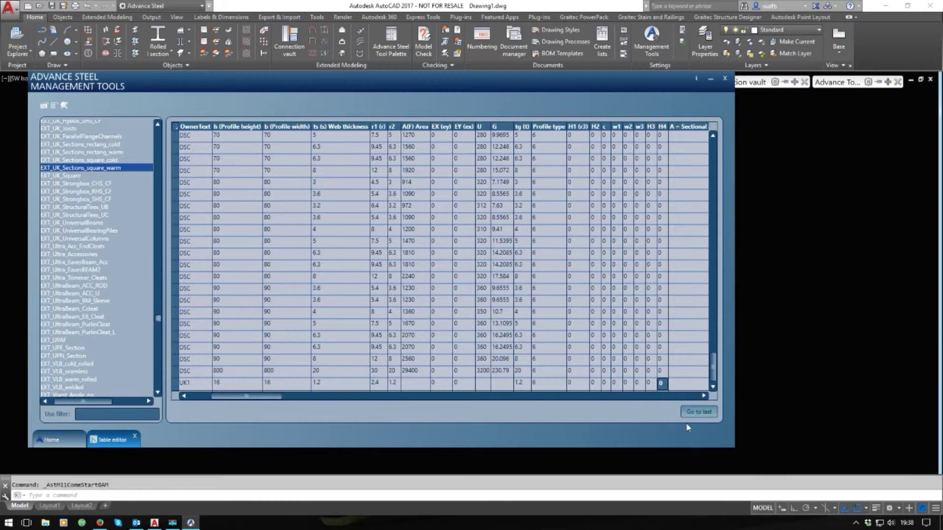
Enter SHS16X1.2 in the Deutsch and English name columns of the new row
left_click(694, 397)
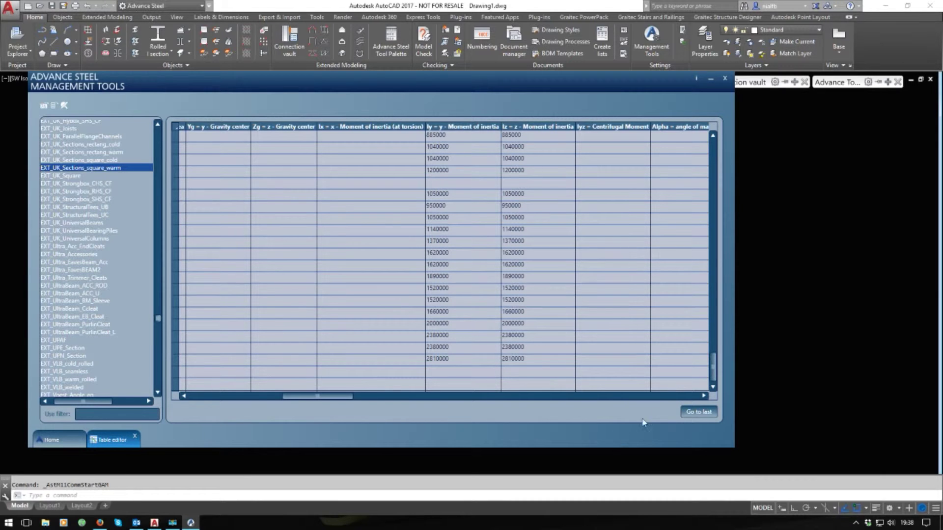
left_click(689, 397)
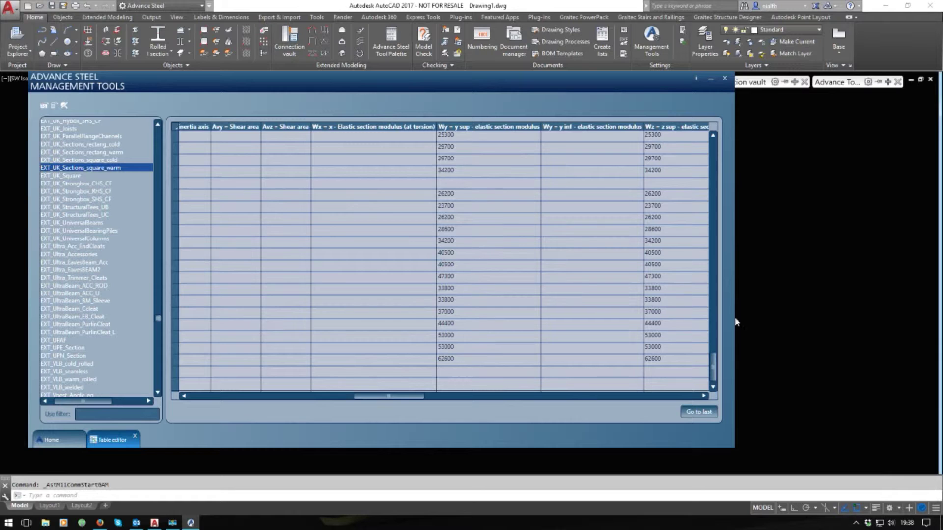
left_click(684, 397)
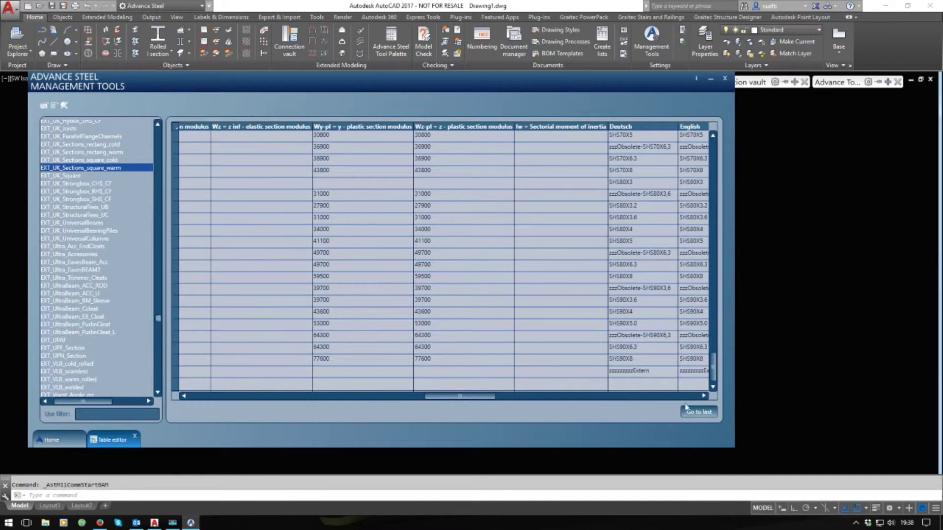
left_click(698, 397)
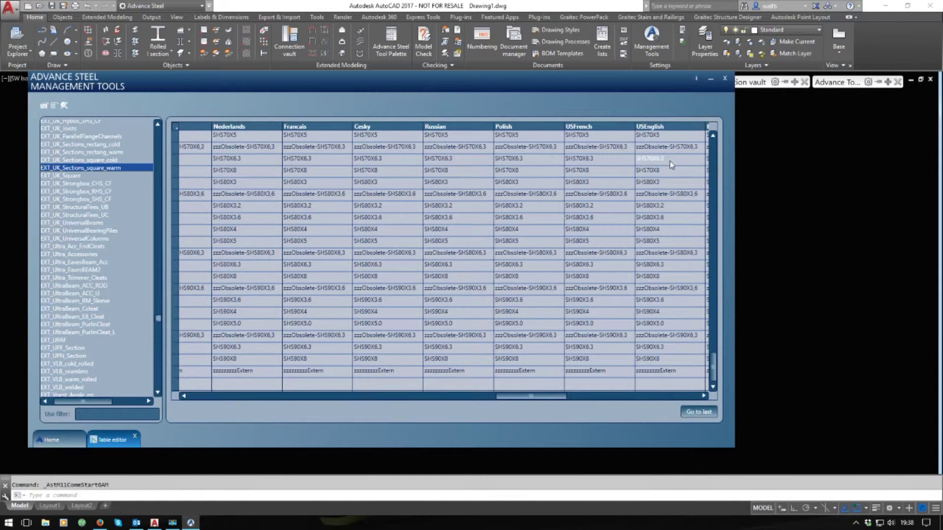
left_click_drag(547, 396, 491, 397)
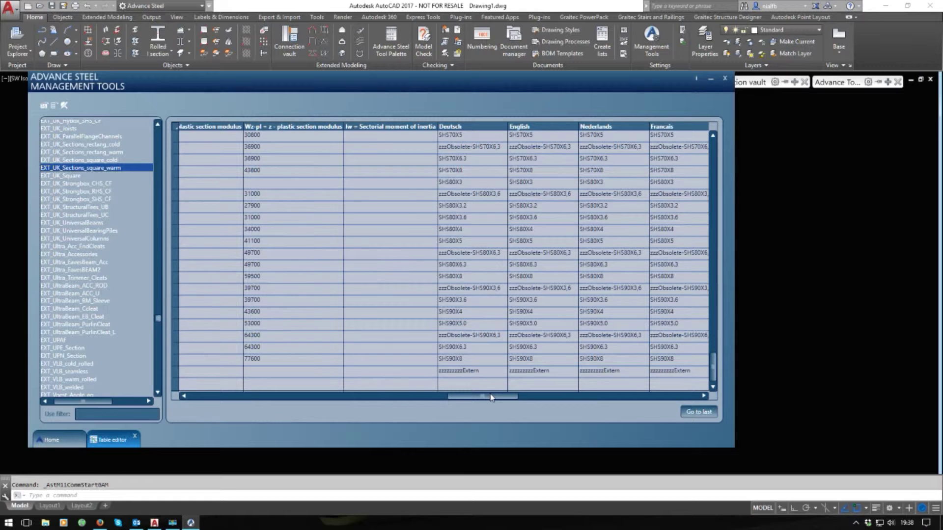
left_click(466, 384)
key("ctrl+v")
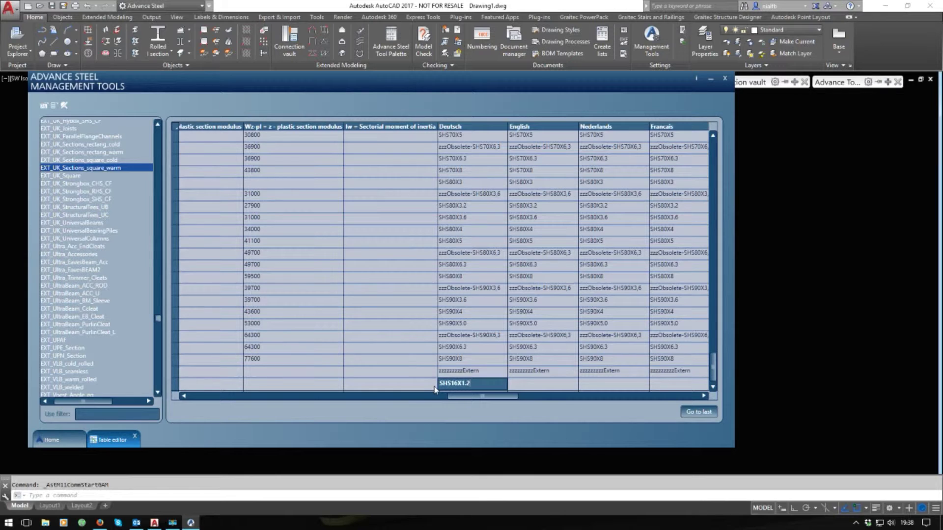
left_click(538, 384)
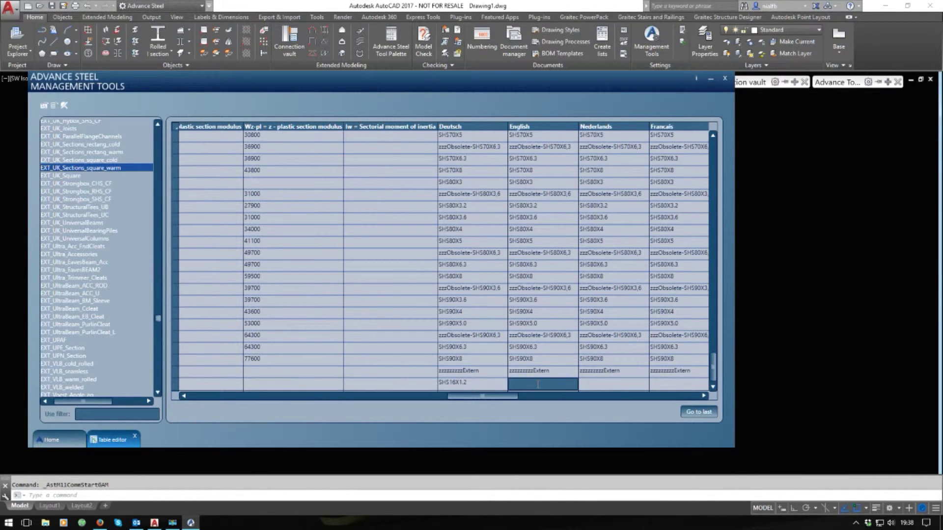
type("SHS16X1.2")
Enter SHS16X1.2 in the new row's remaining language columns from Nederlands through TraditionalChinese
left_click(604, 387)
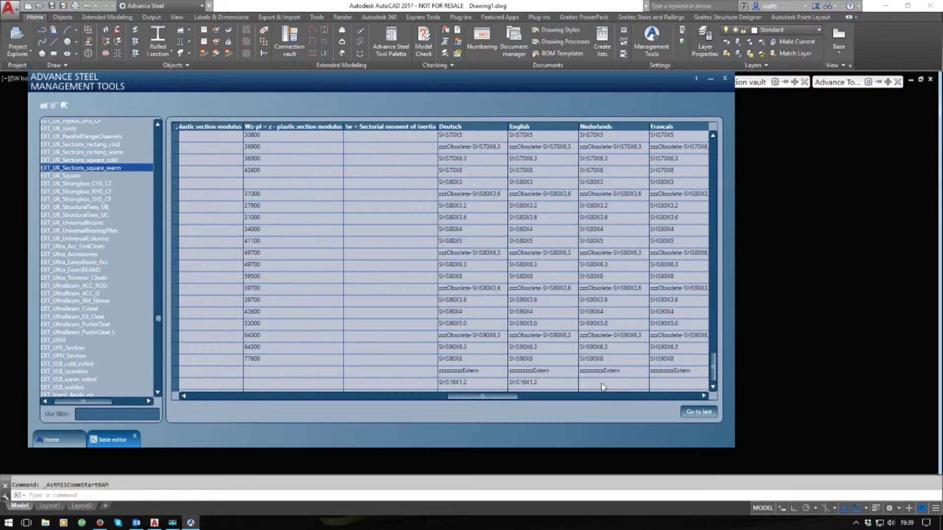
scroll(603, 387, "right", 5)
left_click(540, 383)
type("SHS16X1.2")
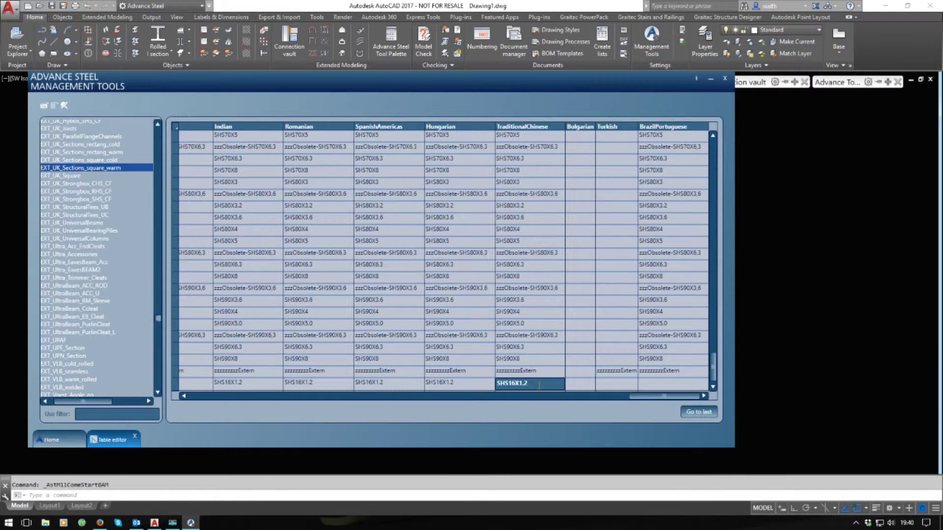
Enter SHS16X1.2 in the BrazilPortuguese name column of the new section row
left_click(654, 386)
type("SHS16X1.2")
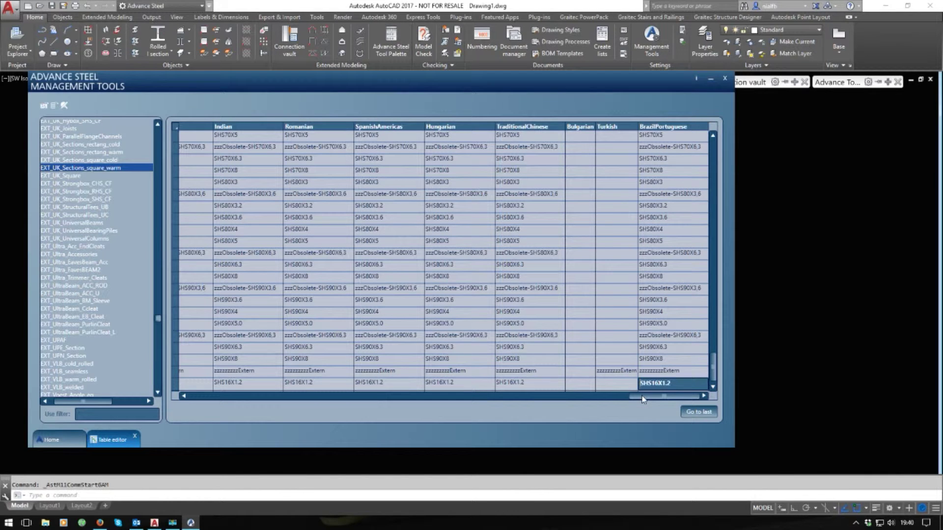
left_click_drag(659, 400, 204, 407)
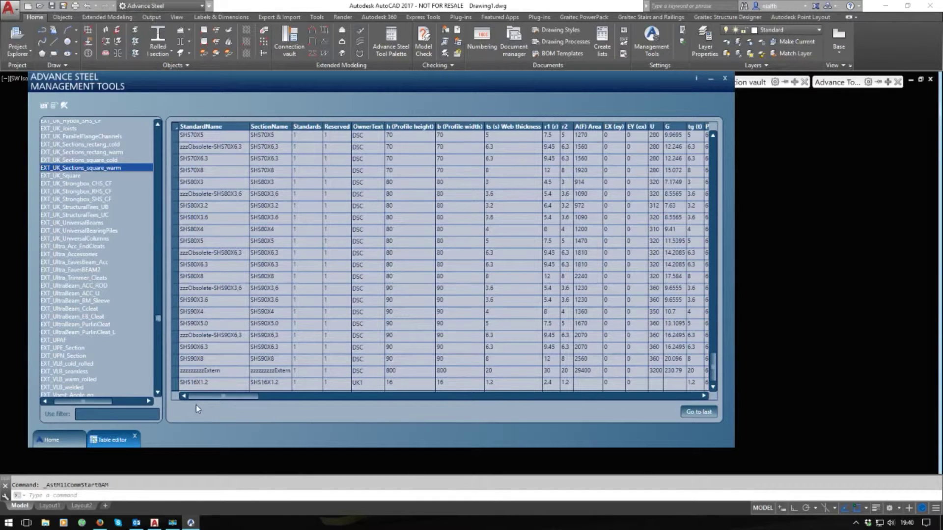
left_click_drag(316, 408, 224, 397)
left_click_drag(252, 397, 216, 399)
Switch to the EXT_UK_Sections_square_cold table and back to EXT_UK_Sections_square_warm to commit and check the new row
left_click(97, 162)
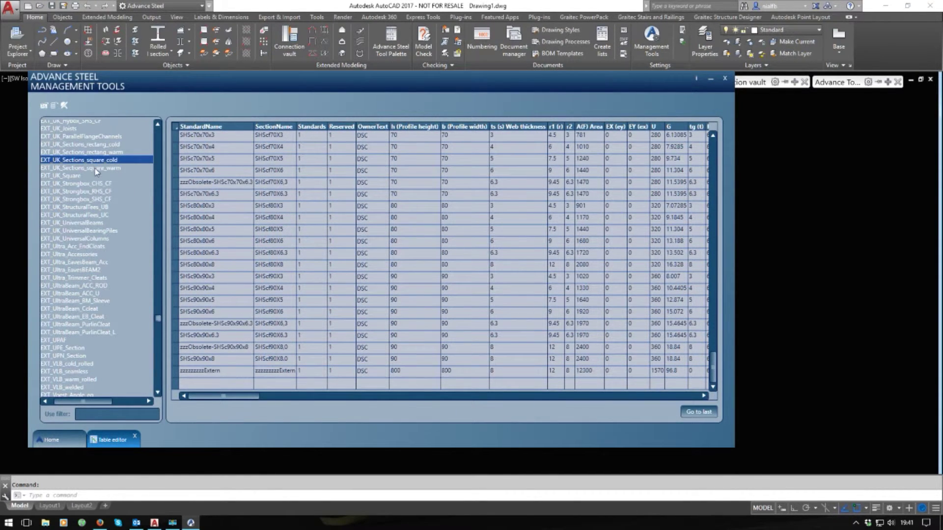
left_click(96, 168)
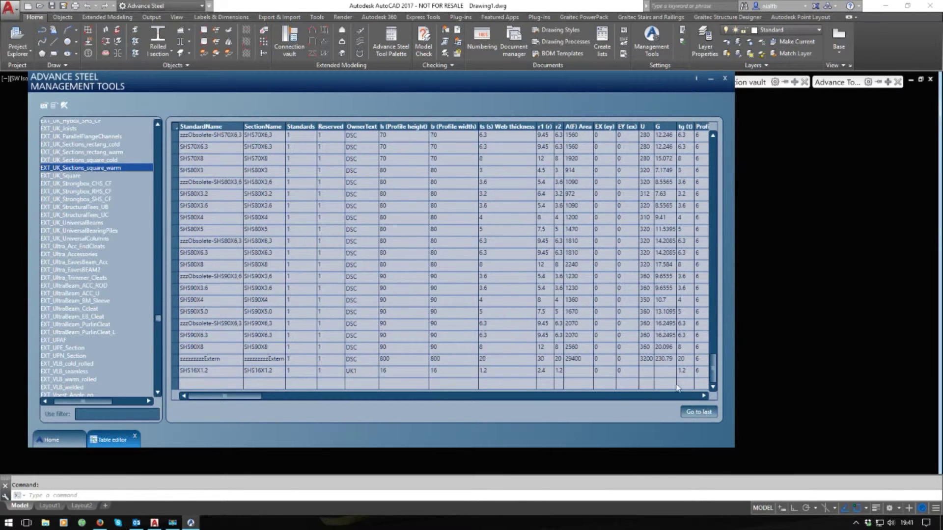
left_click(484, 371)
Close the Management Tools and reload the defaults from the Advance Steel default database
left_click_drag(680, 84, 720, 109)
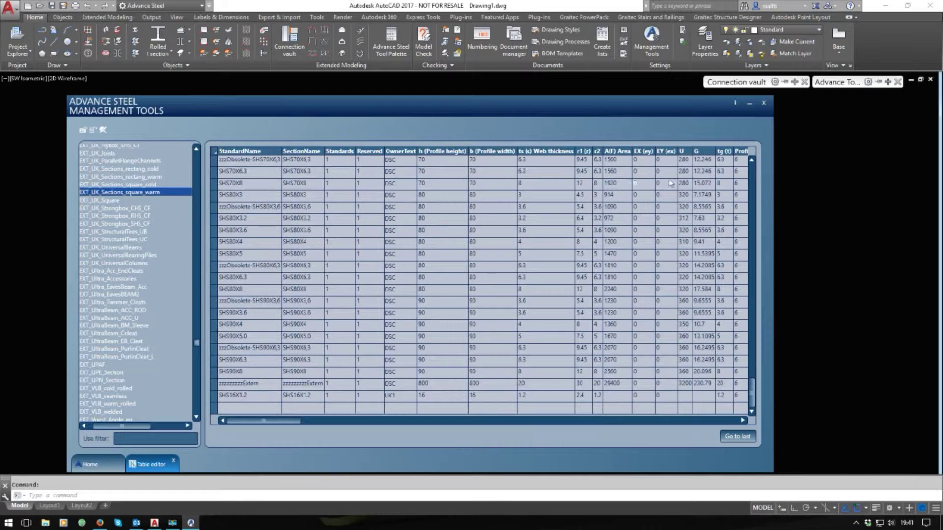
left_click(764, 103)
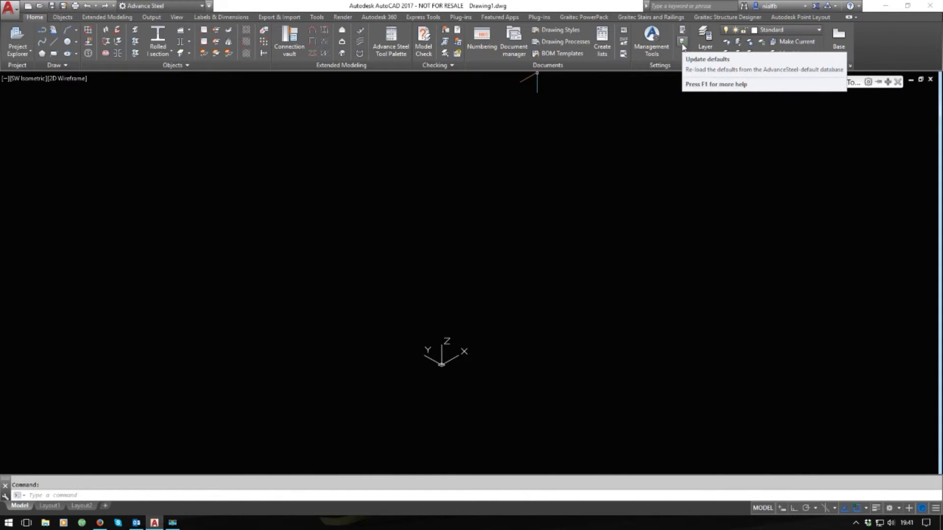
left_click(682, 44)
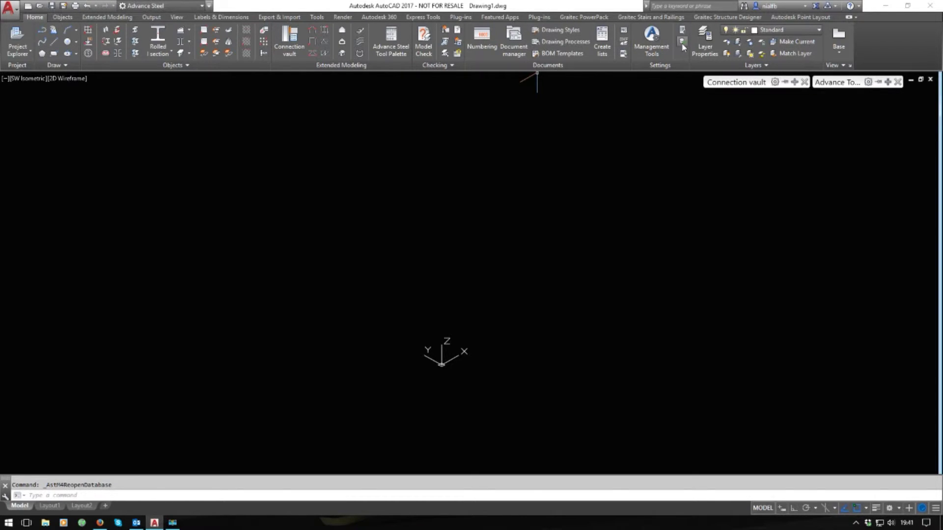
left_click(172, 52)
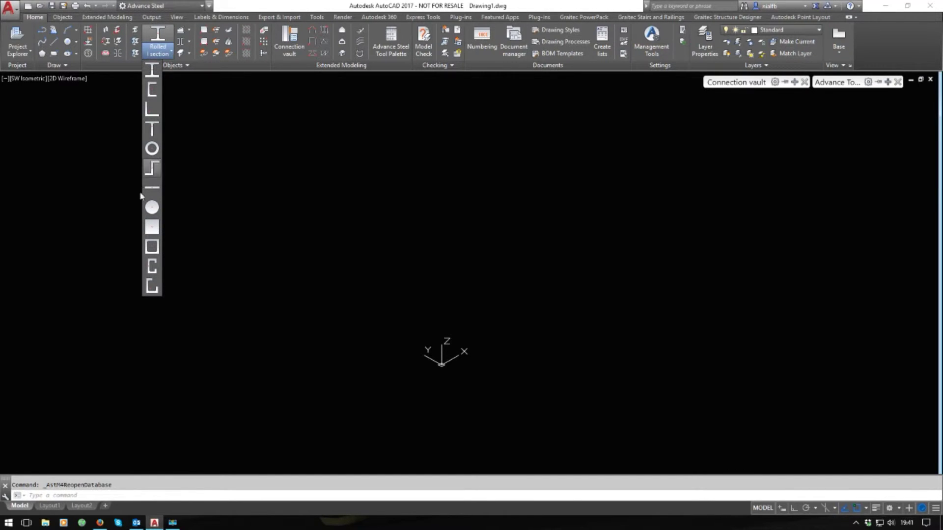
left_click(152, 246)
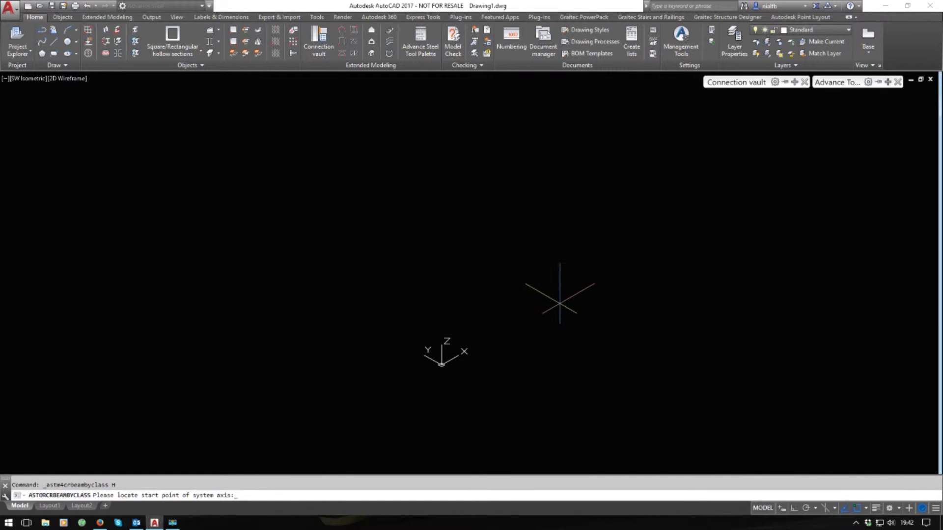
type("0,")
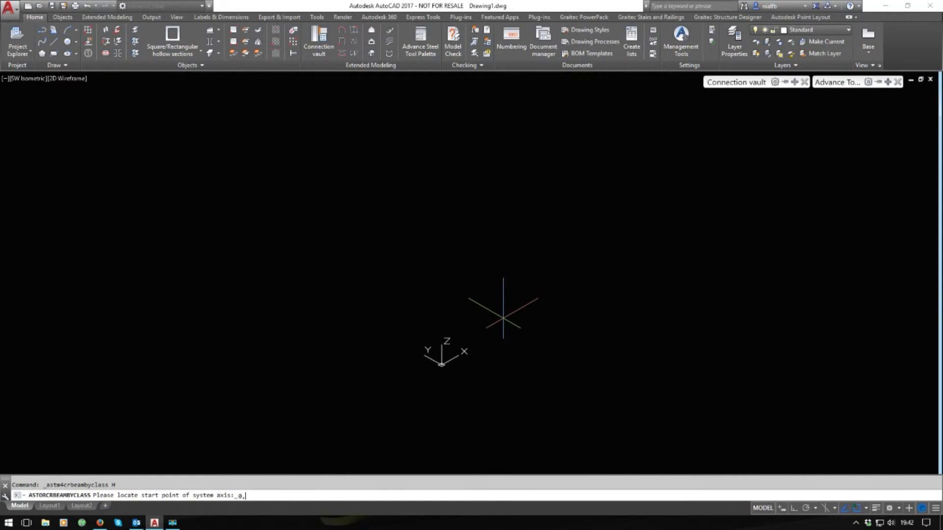
type("0")
key("Return")
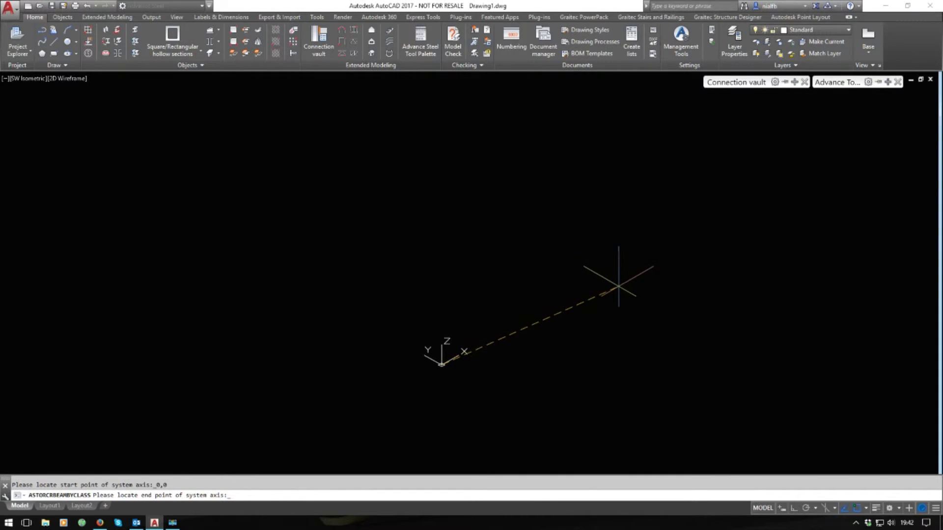
key("Escape")
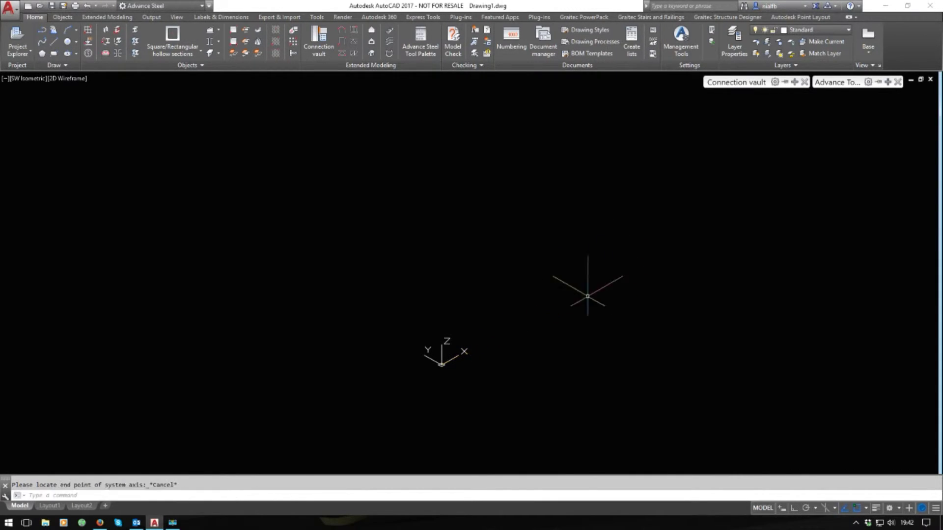
Place a square/rectangular hollow section beam starting at 0,0 and running 1000 mm along the X axis
left_click(172, 36)
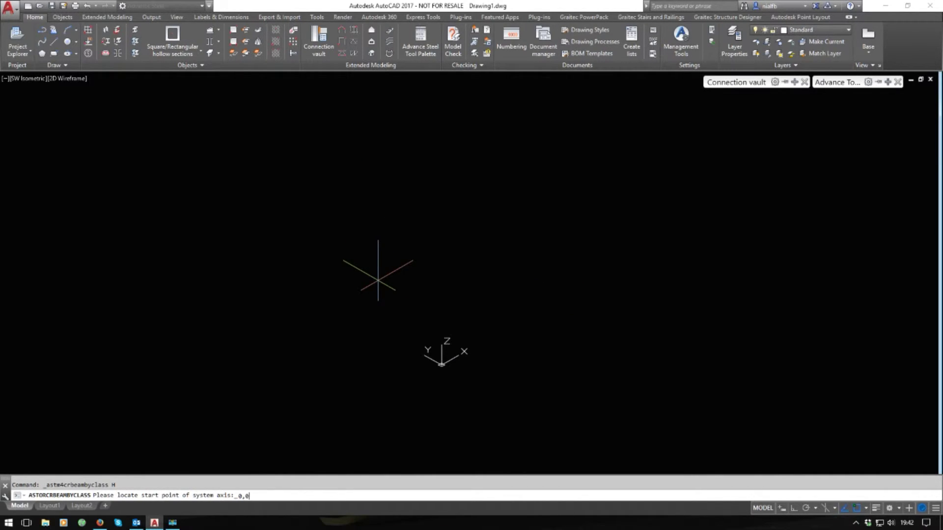
key("Return")
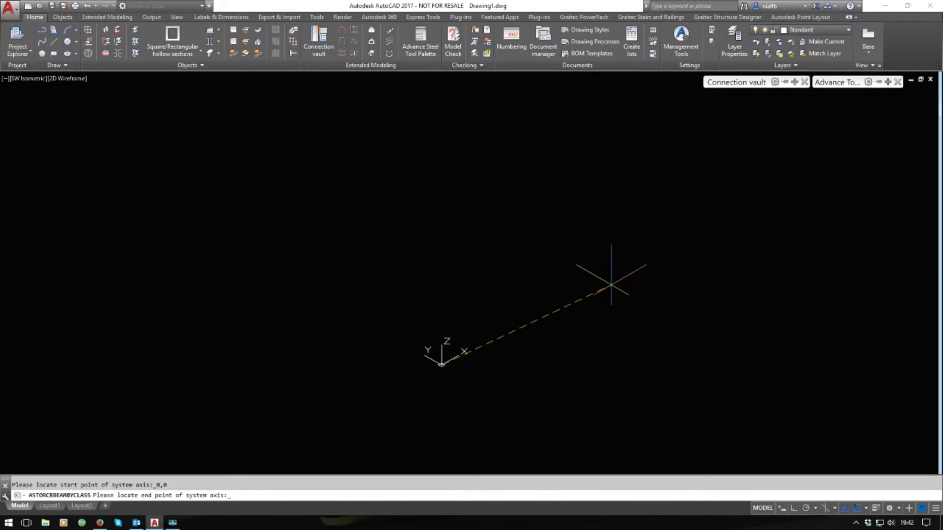
type("1000")
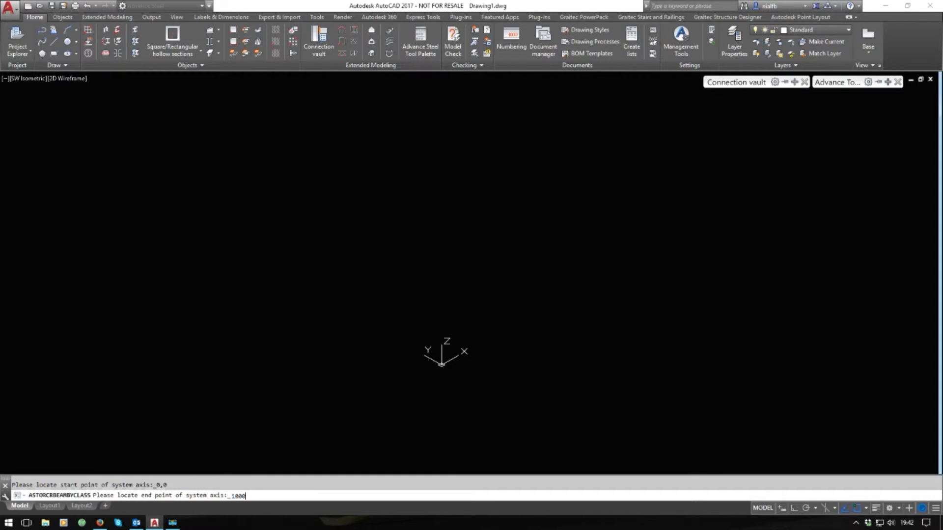
key("Return")
scroll(187, 322, "down", 4)
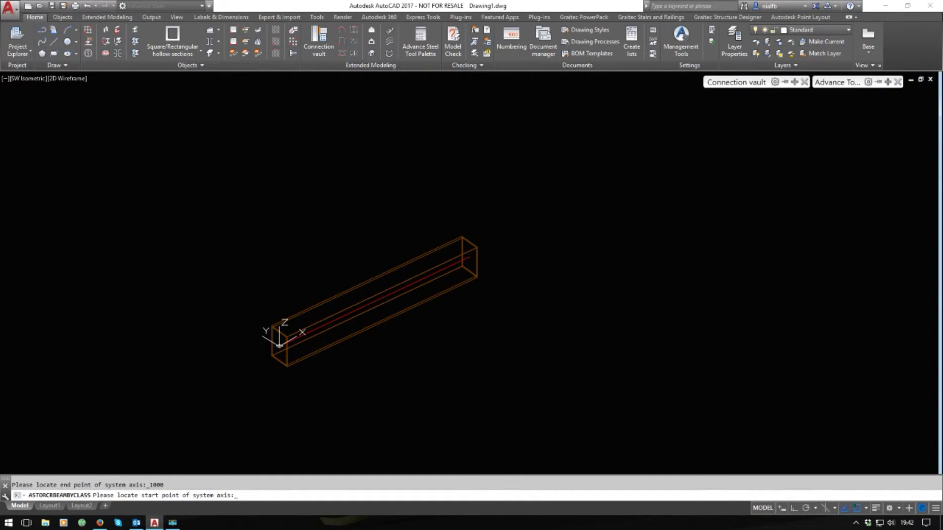
key("Escape")
Change the beam's section to the custom SHS16X1.2 from the full UK Square Hollow Section list
double_click(364, 280)
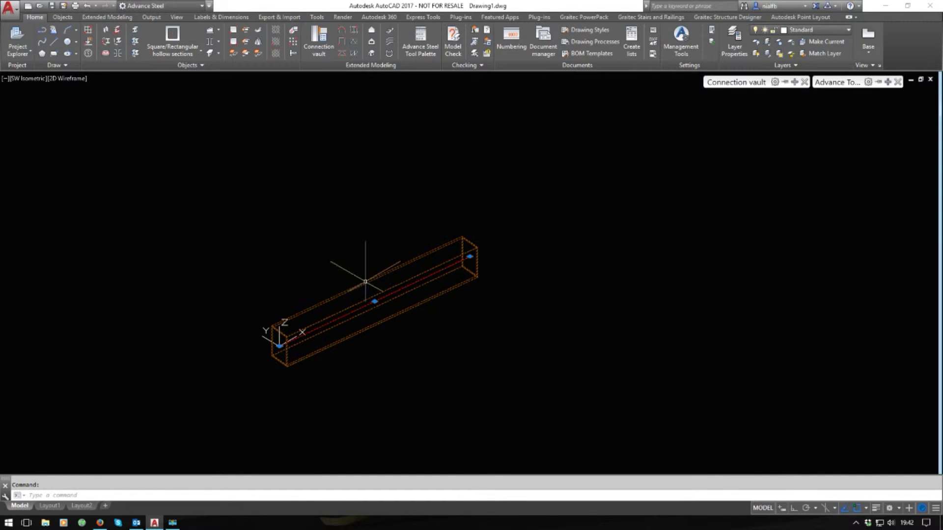
left_click_drag(752, 238, 537, 165)
left_click(487, 182)
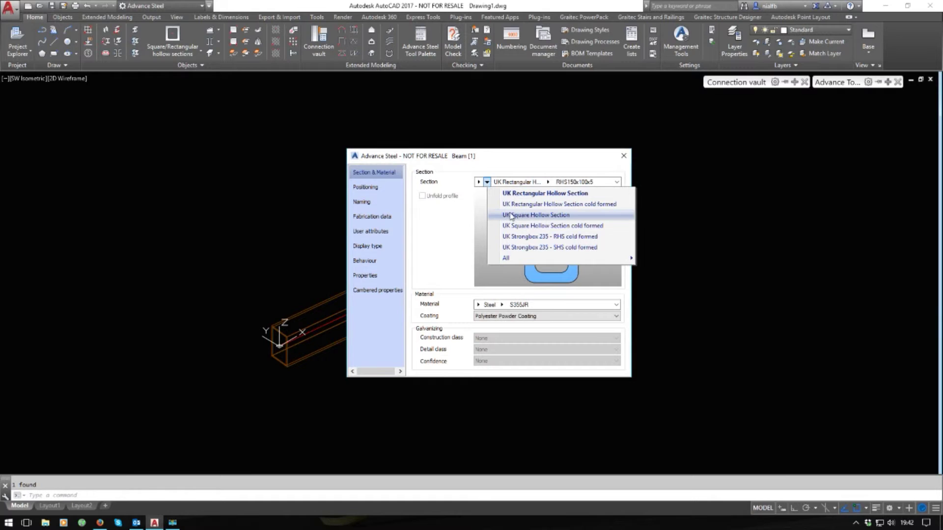
left_click(529, 217)
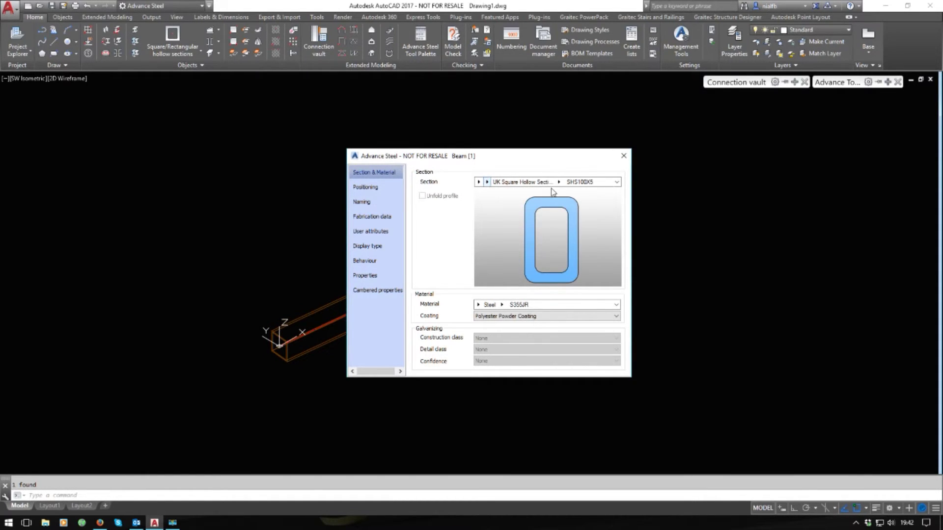
left_click(559, 182)
left_click(559, 183)
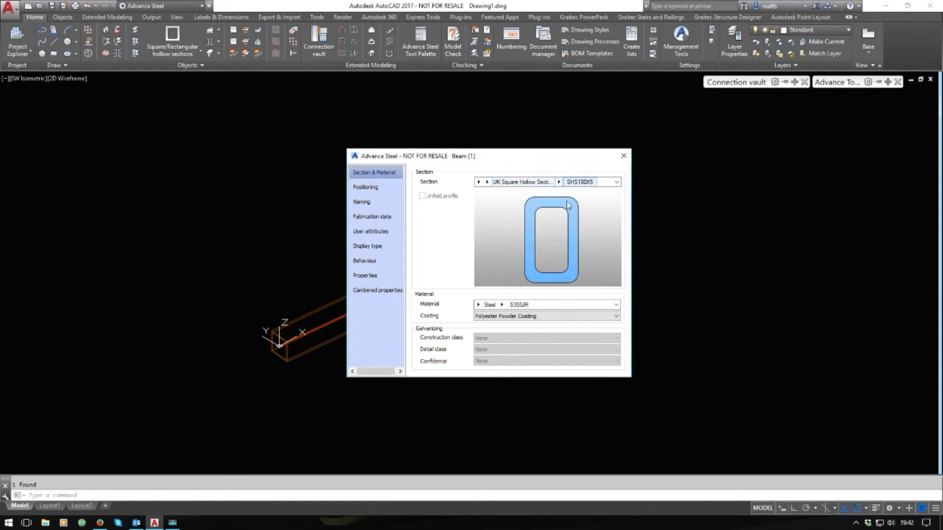
left_click(560, 182)
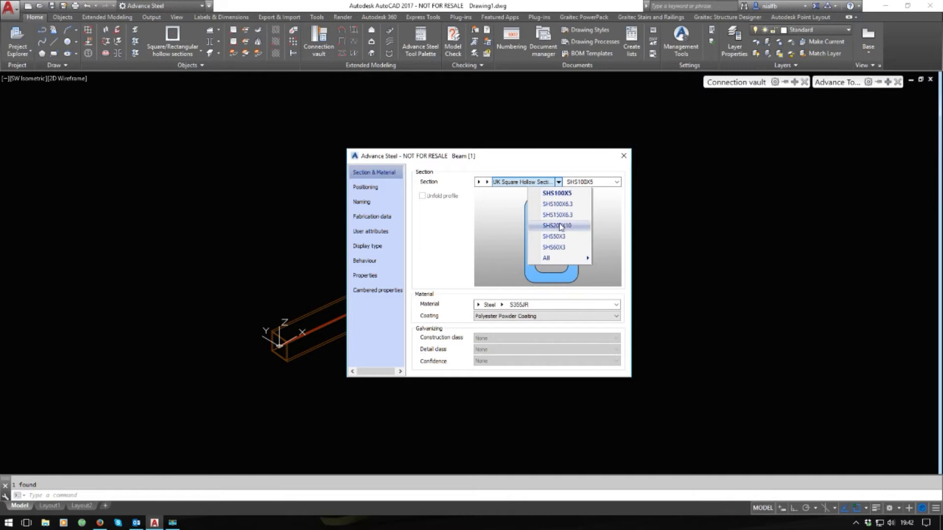
mouse_move(558, 258)
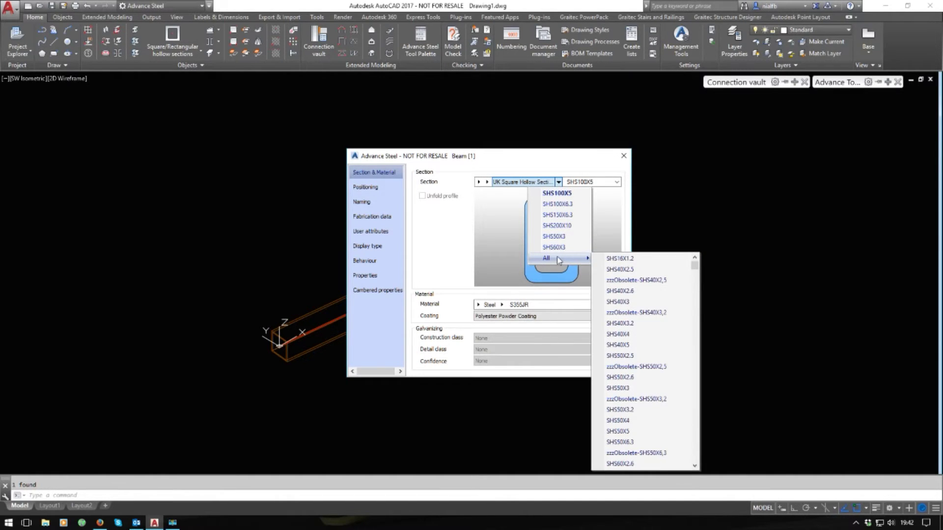
left_click(627, 260)
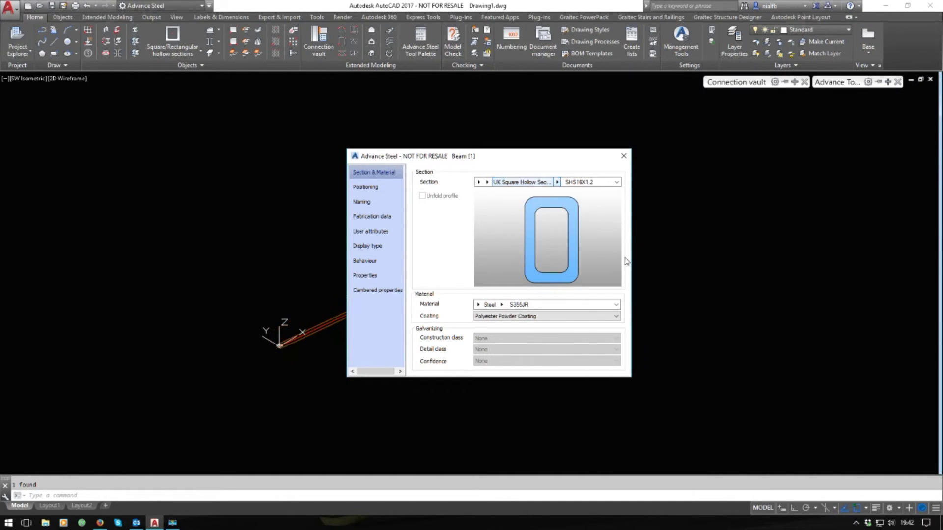
Examine the beam's calculated properties, including its mass, height and width, and close its settings
left_click_drag(477, 158, 645, 177)
left_click(540, 295)
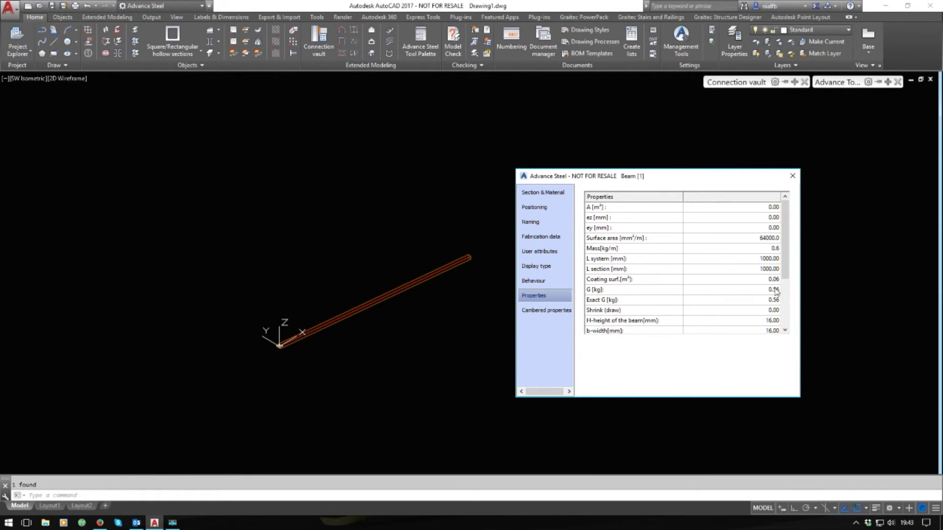
left_click(792, 175)
Reopen the beam's properties, try the Exact with edge features display type, and return it to Standard
scroll(280, 354, "up", 8)
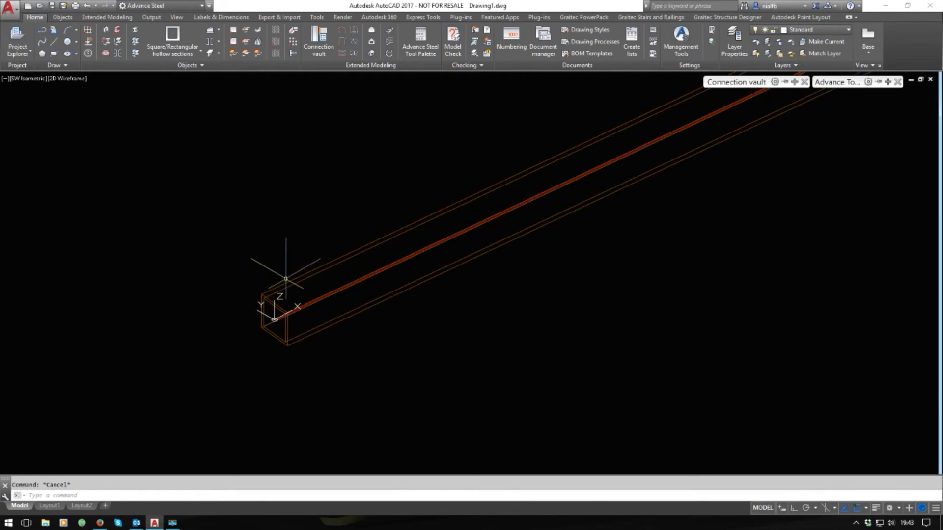
left_click(253, 302)
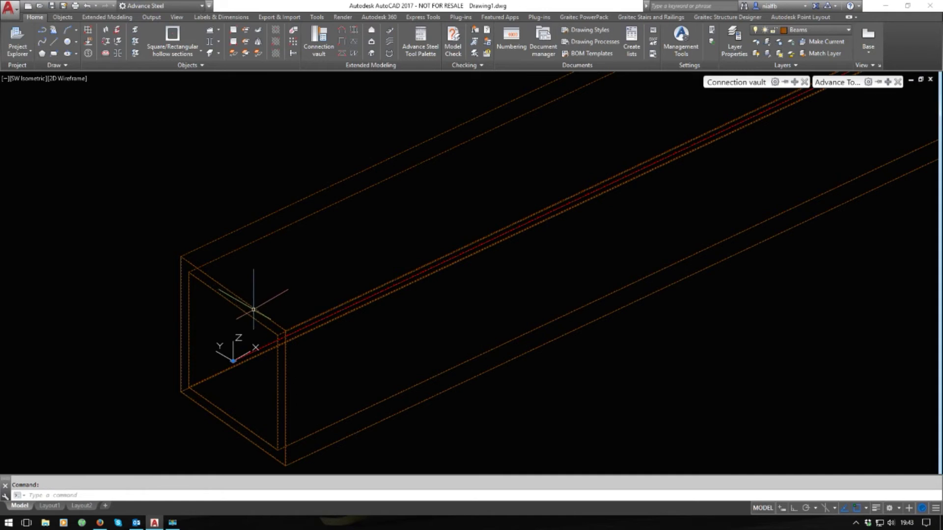
right_click(273, 278)
left_click(339, 345)
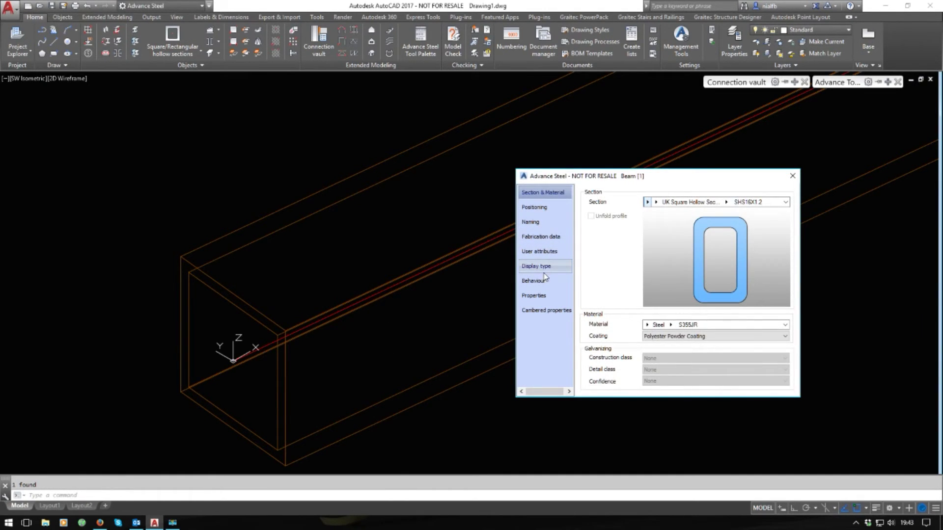
left_click(547, 269)
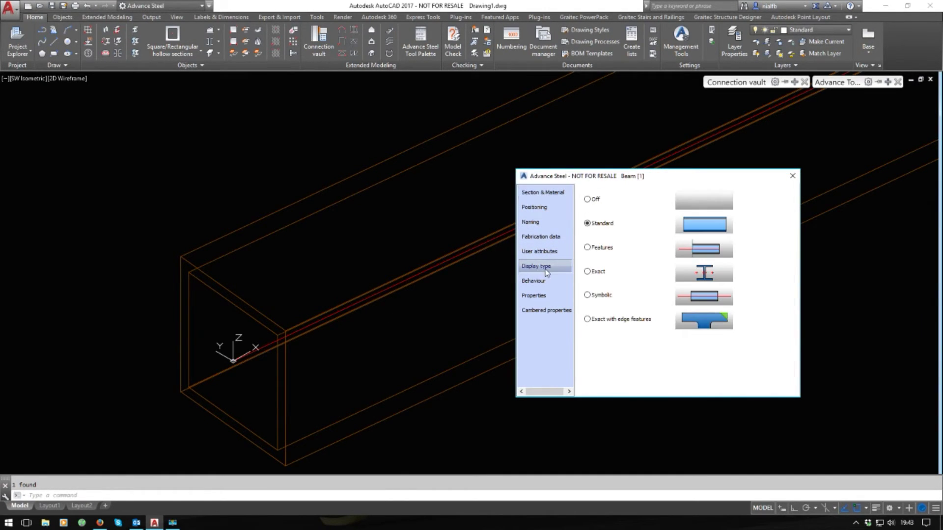
left_click(591, 319)
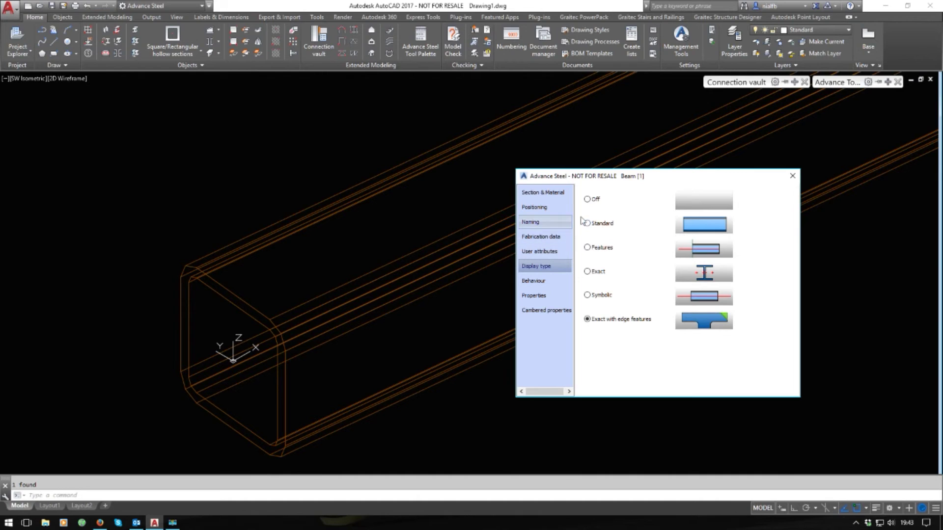
left_click(601, 223)
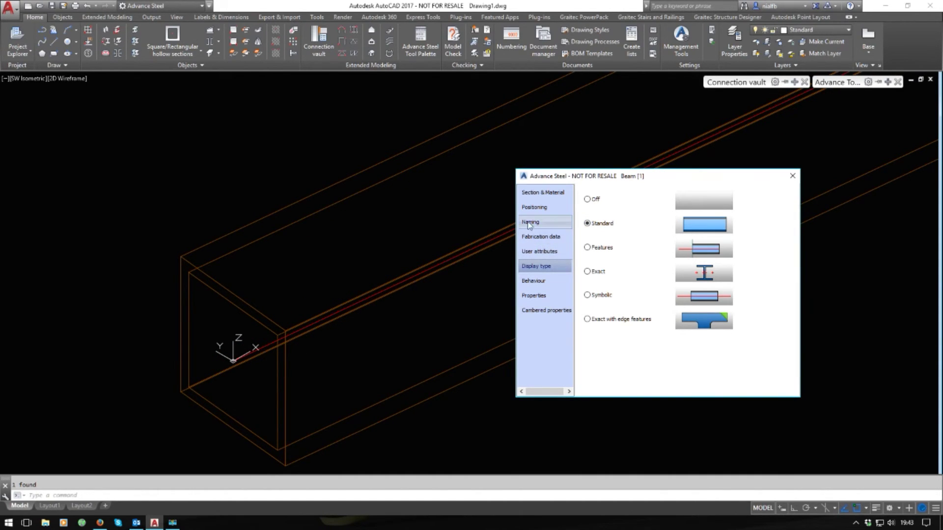
Try several corner and edge offset points for the beam's positioning and return the offset to the centre
left_click(541, 206)
left_click(602, 203)
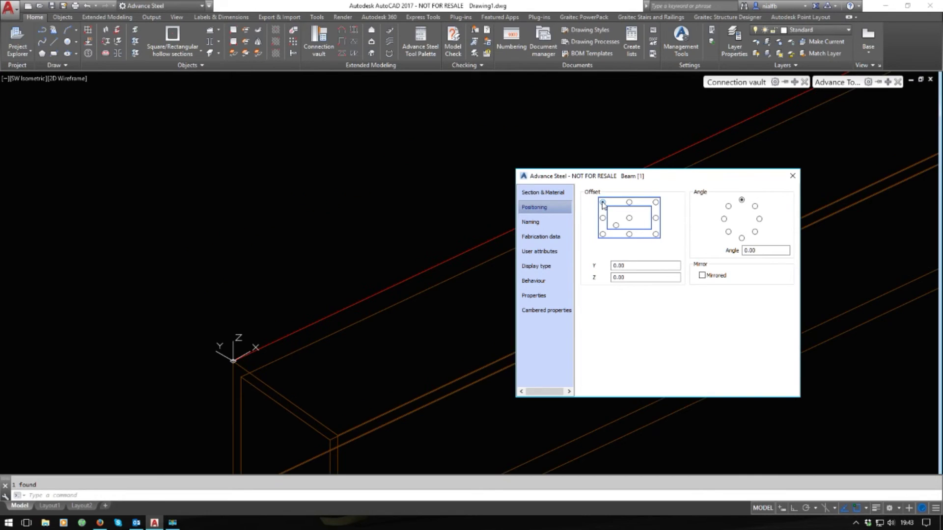
left_click(629, 202)
left_click(656, 203)
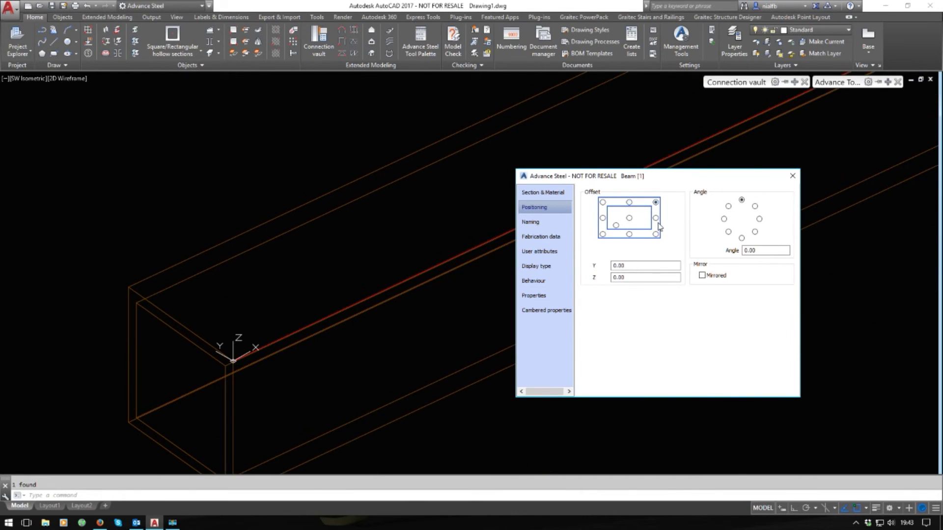
left_click(656, 218)
left_click(655, 235)
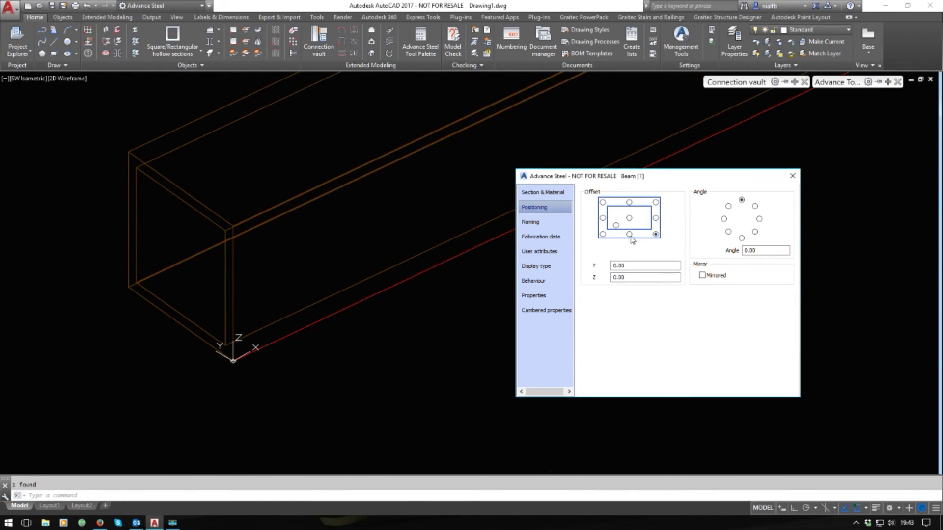
left_click(629, 234)
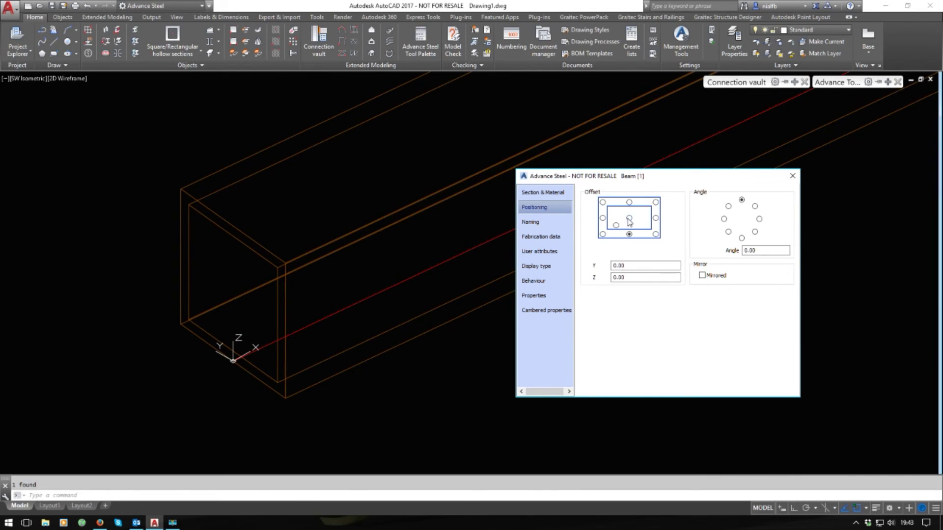
left_click(629, 218)
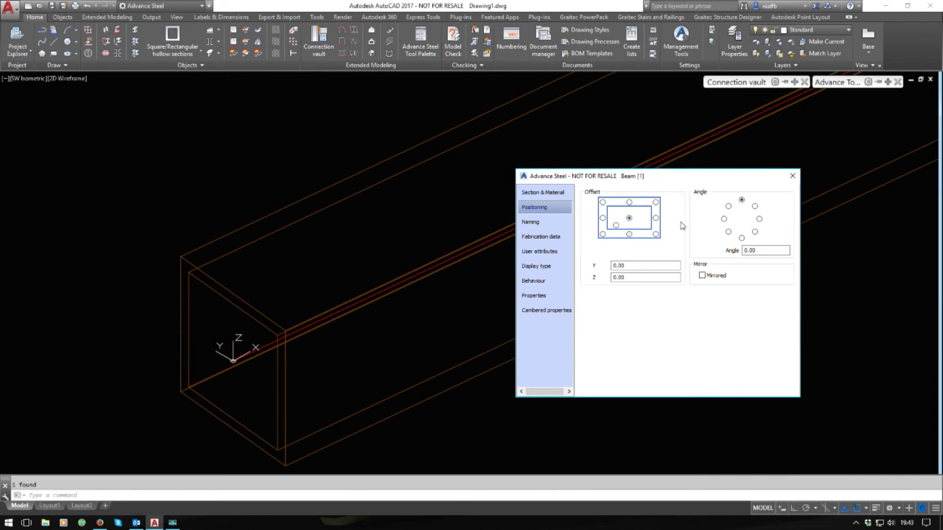
Try several rotation angles for the beam, including -45 and -90, and return it to the original upright orientation
left_click(728, 206)
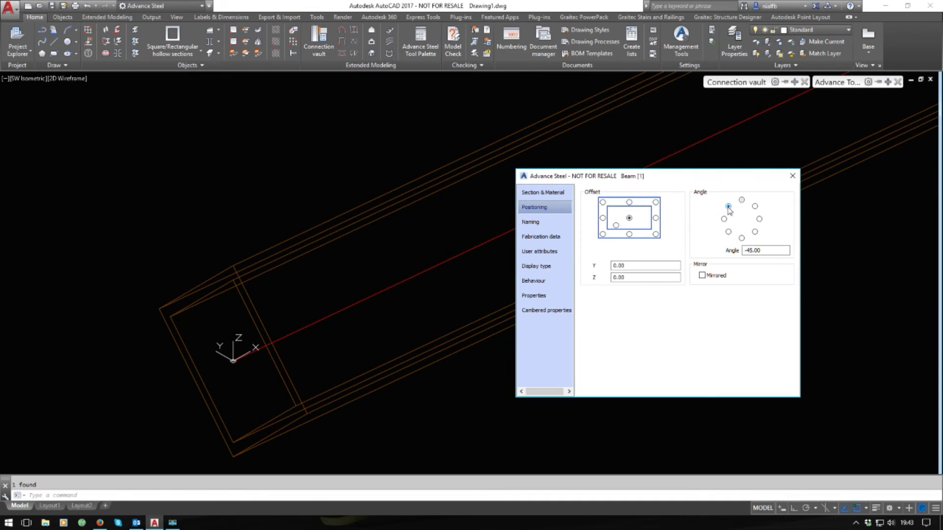
left_click(724, 219)
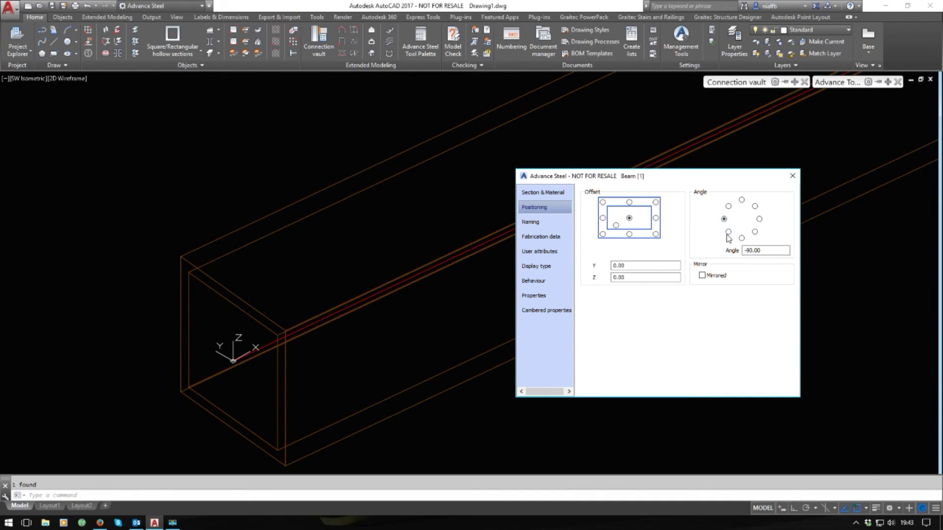
left_click(728, 232)
left_click(742, 238)
left_click(741, 200)
left_click(793, 176)
scroll(143, 264, "down", 5)
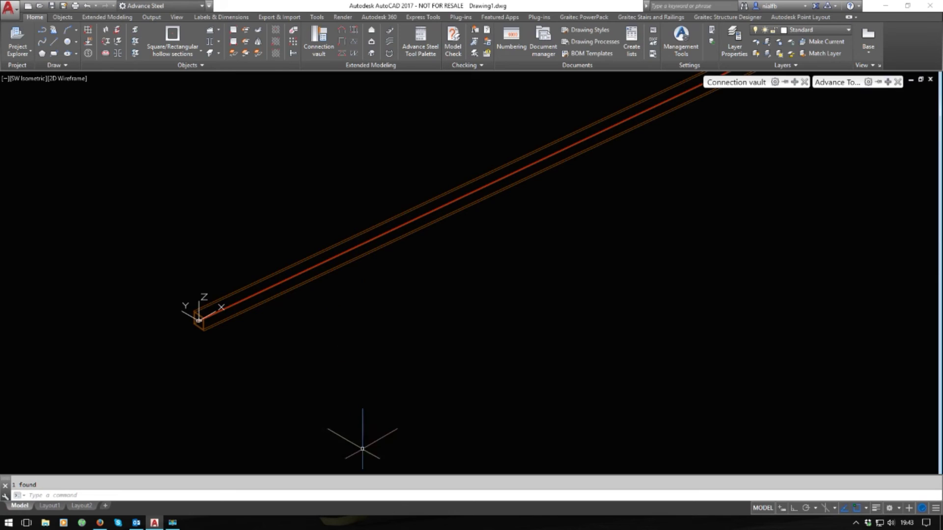
scroll(362, 446, "down", 2)
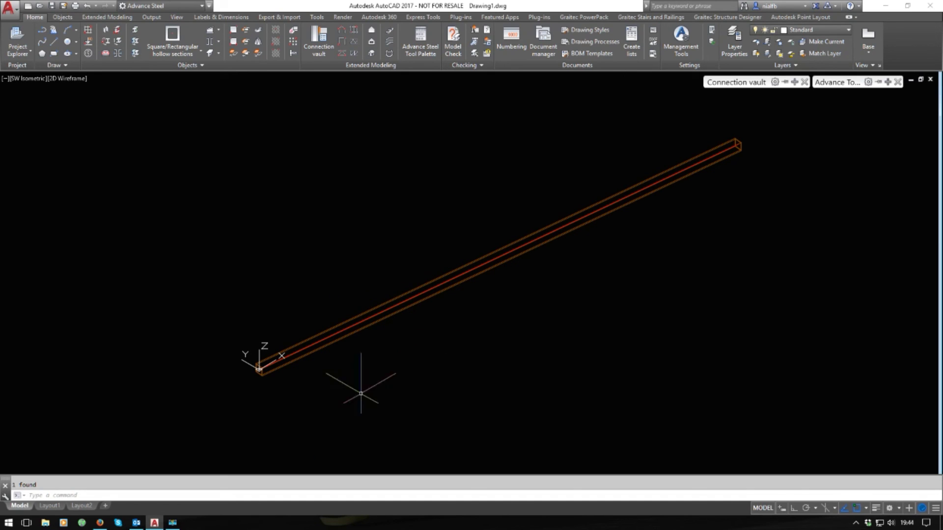
mouse_move(177, 525)
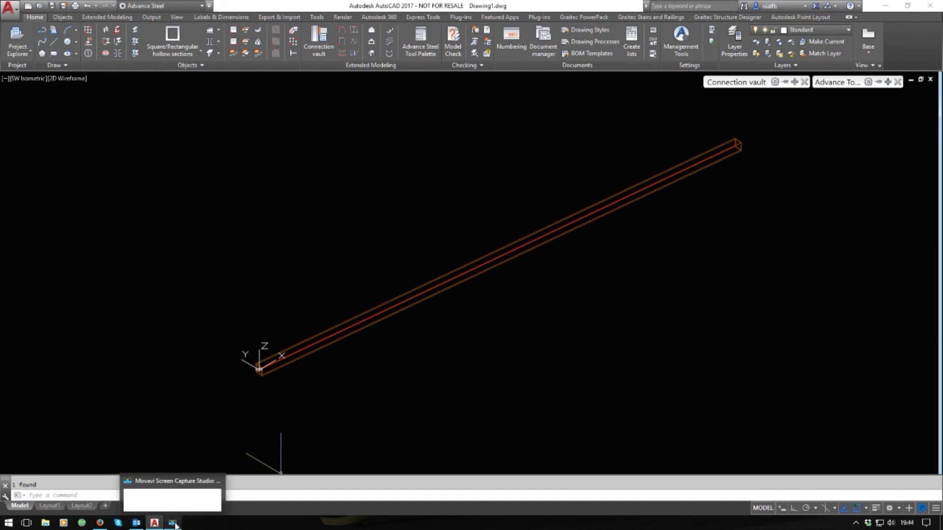